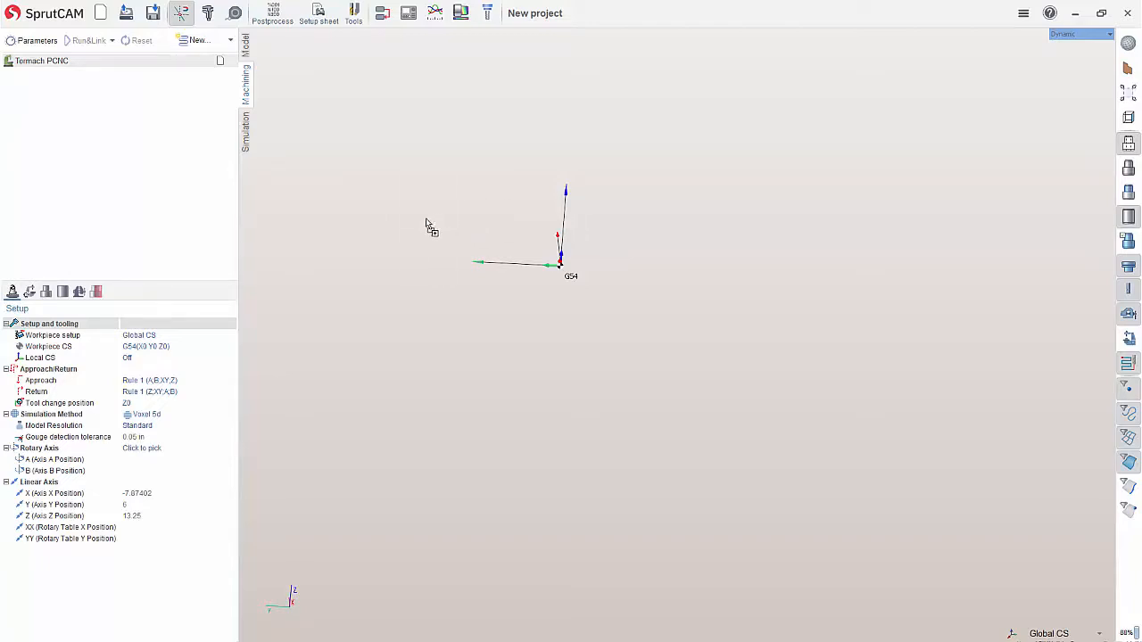
Import the vise model 30553_5_Inch_Machinist_Vise_1114A.IGS into the project and turn on the visibility of the machine
left_click_drag(429, 210, 397, 204)
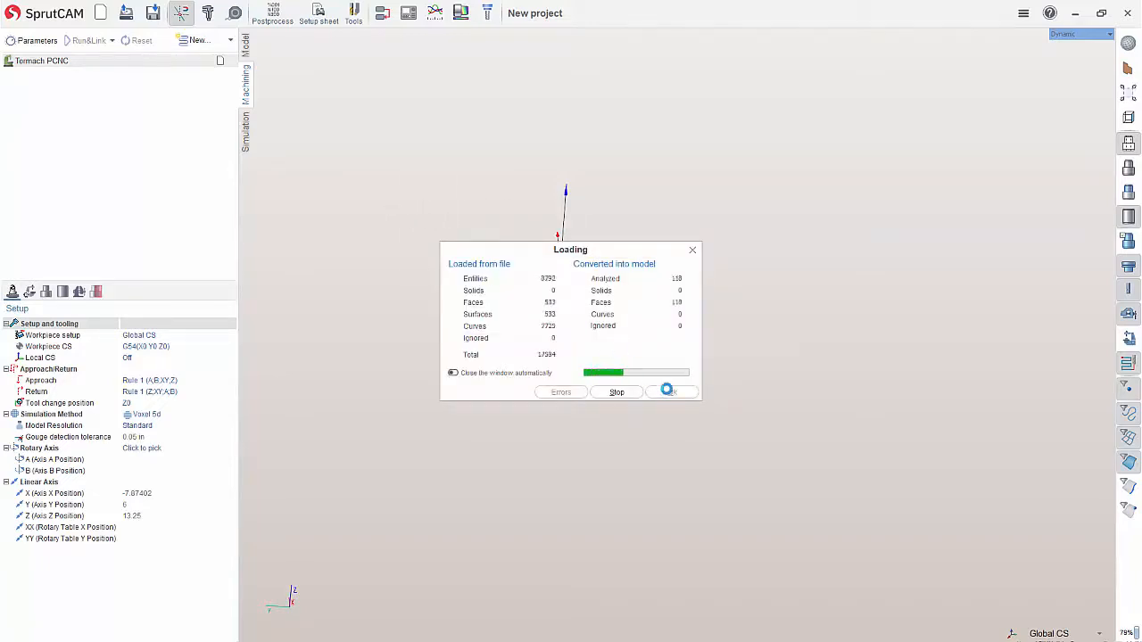
left_click(671, 393)
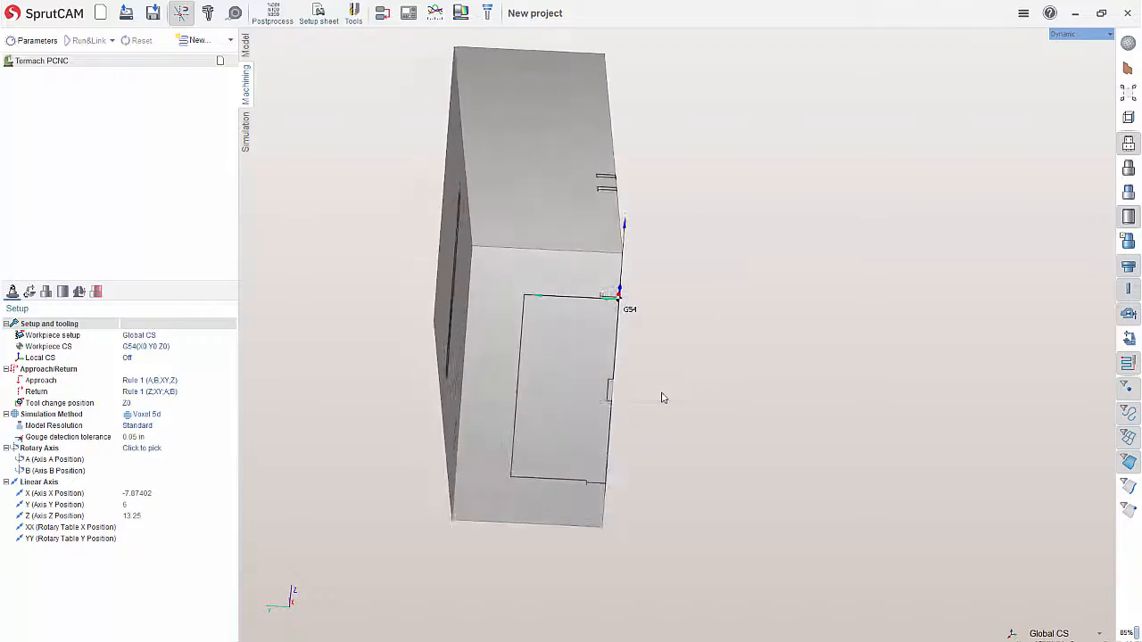
middle_click_drag(889, 268, 952, 287)
scroll(869, 293, "down", 6)
left_click(1122, 335)
middle_click_drag(929, 323, 509, 258)
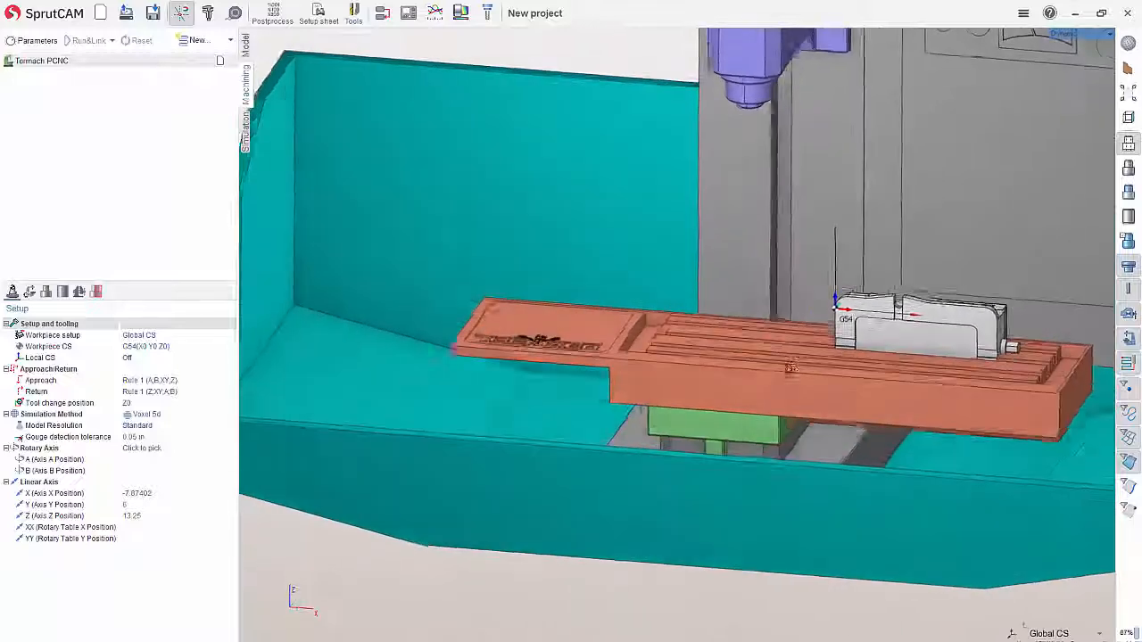
Rotate the imported vise model 90° about the X axis with a spatial transformation
left_click(247, 49)
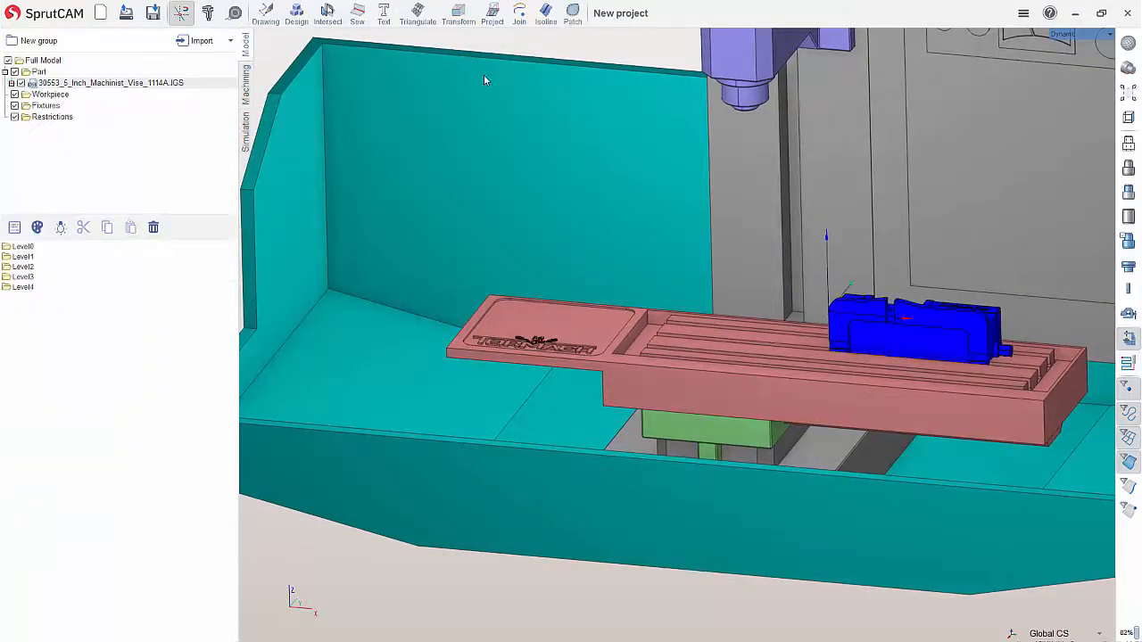
left_click(38, 73)
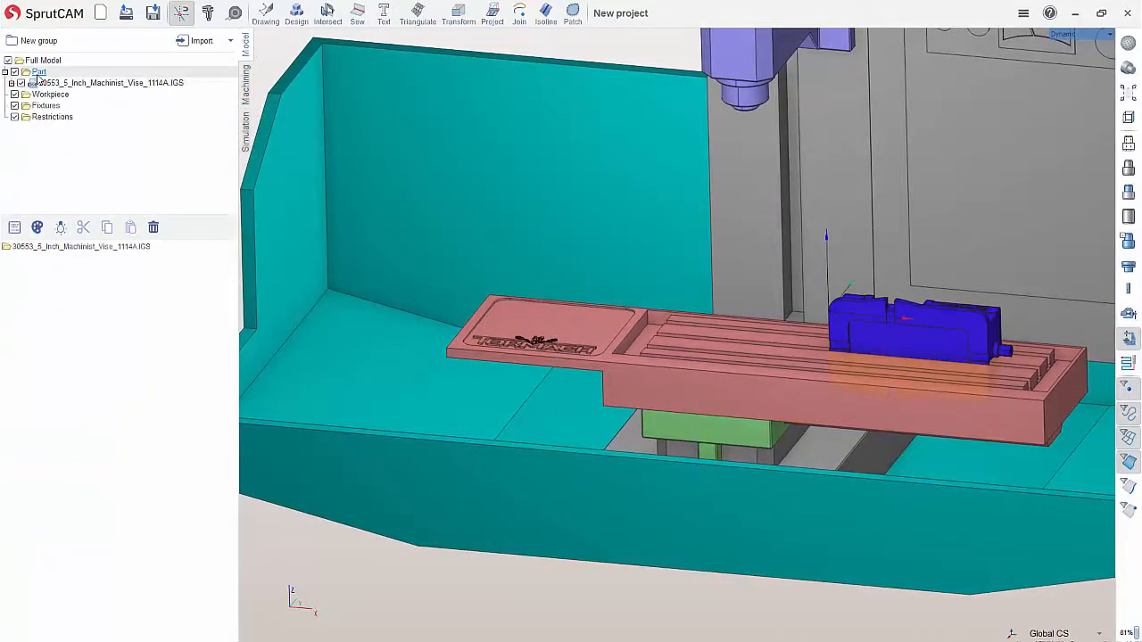
left_click(88, 248)
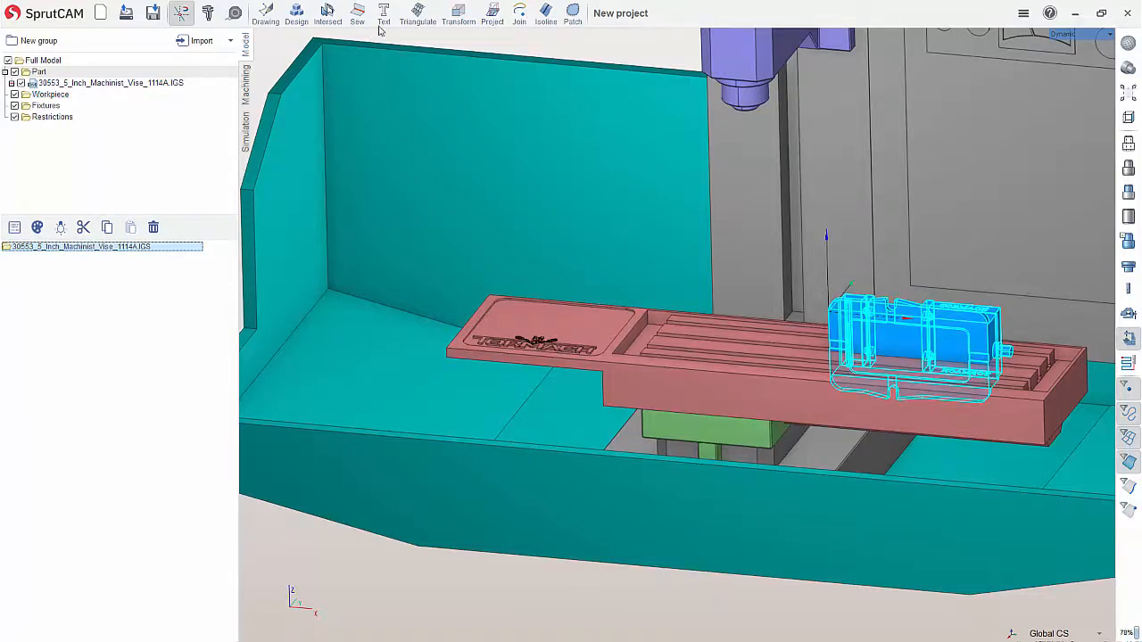
left_click(458, 17)
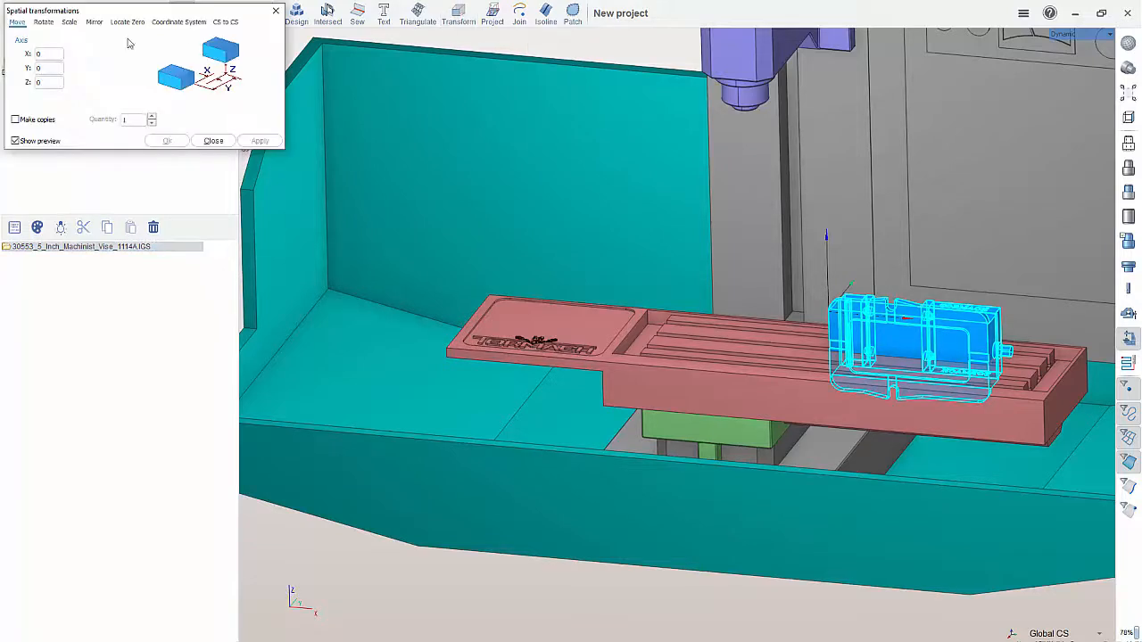
left_click(44, 21)
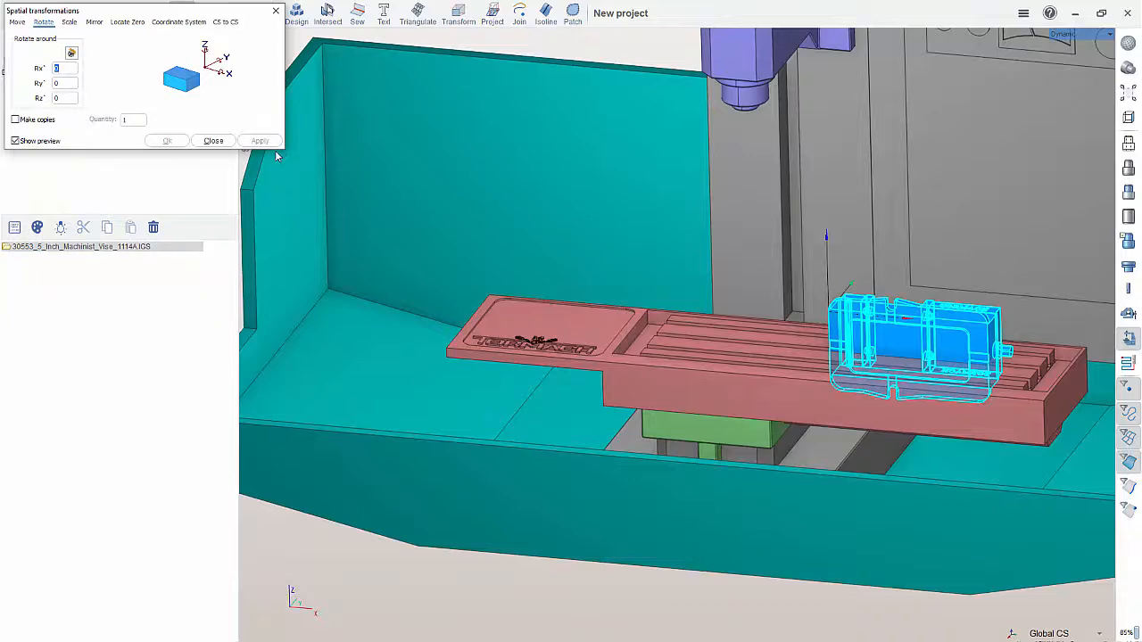
type("90")
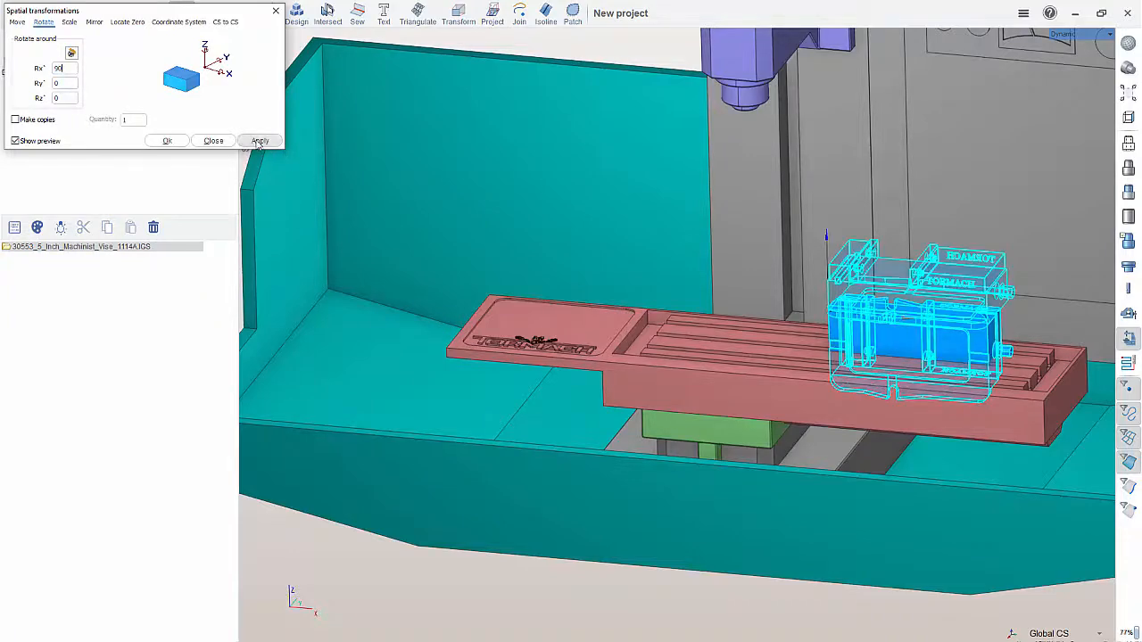
left_click(258, 141)
middle_click_drag(933, 264, 907, 272)
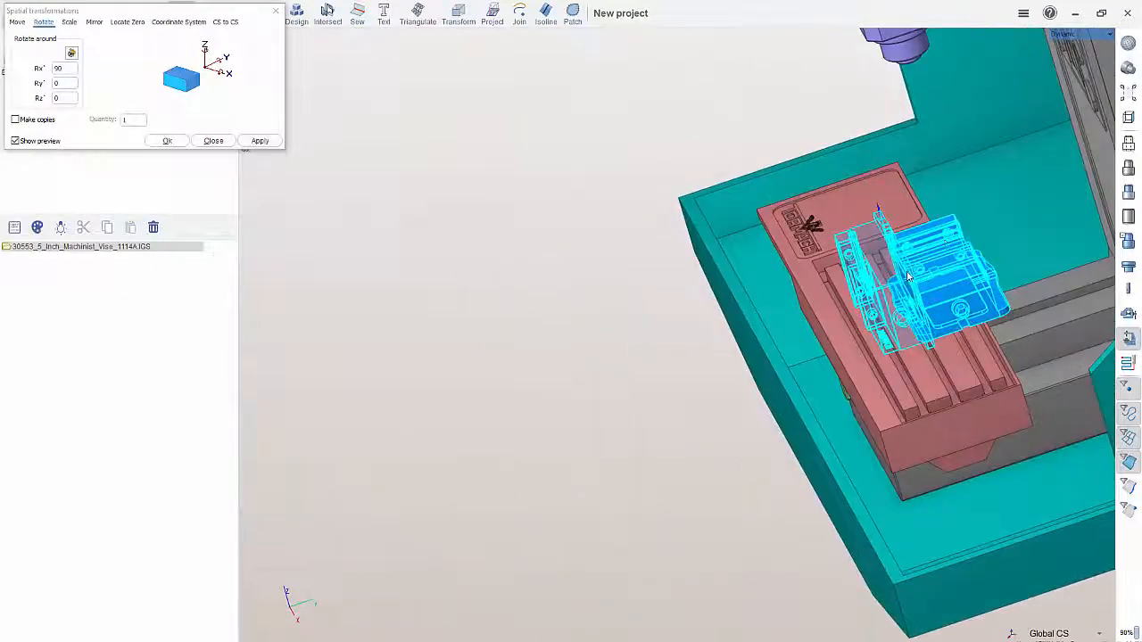
Reset the X rotation to 0 and rotate the vise model -90° about the Z axis
left_click_drag(64, 69, 42, 69)
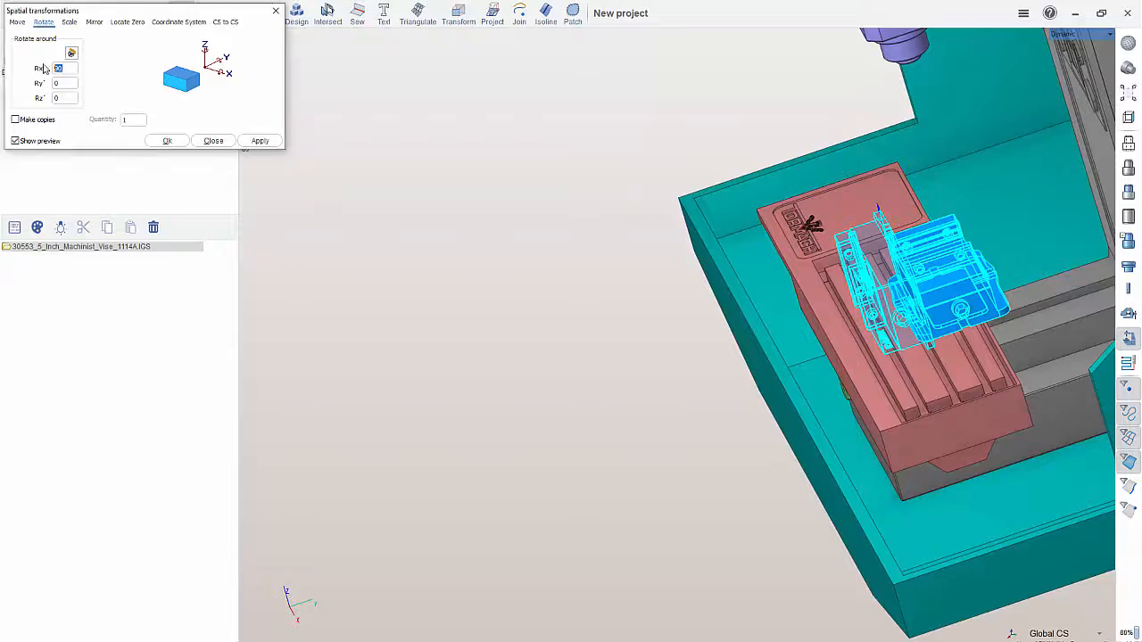
type("0")
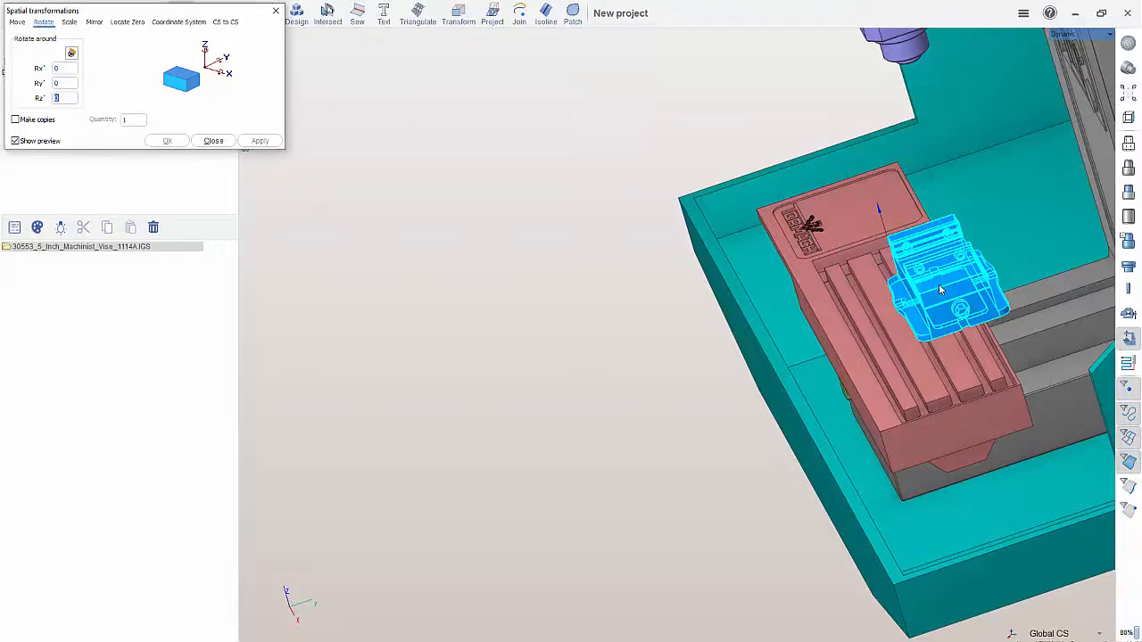
type("-90")
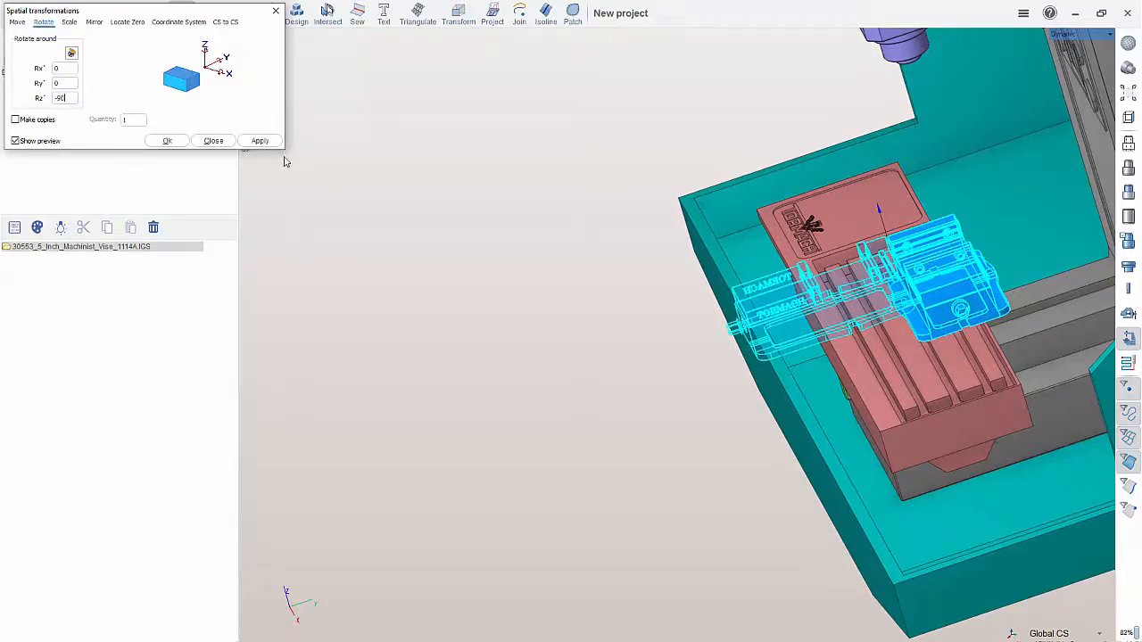
left_click(258, 141)
left_click(213, 141)
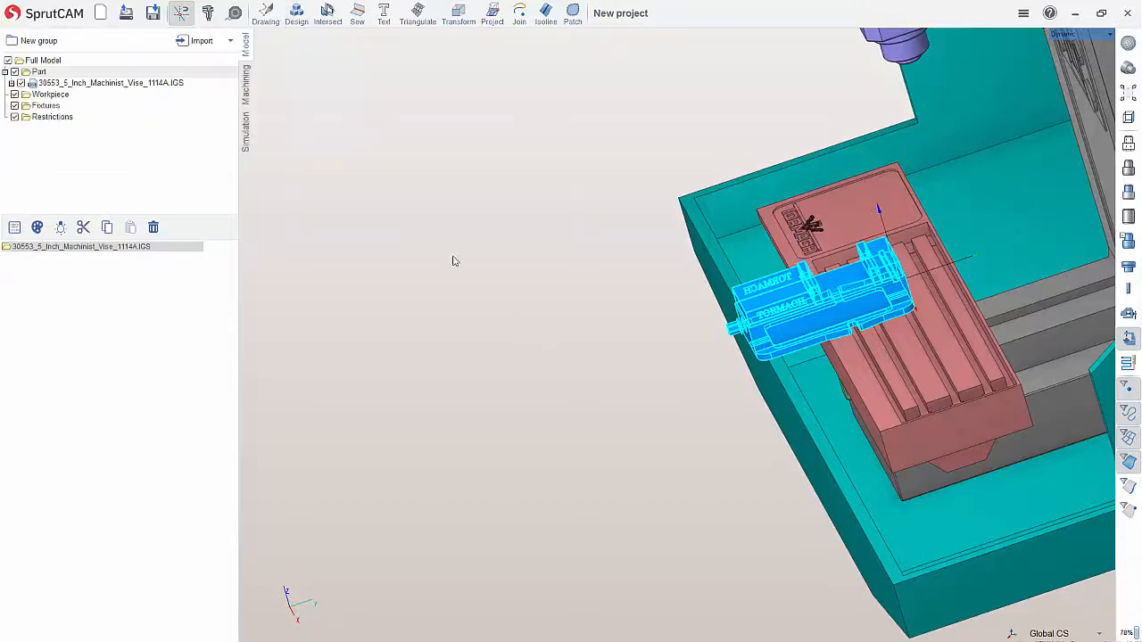
right_click_drag(454, 258, 446, 168)
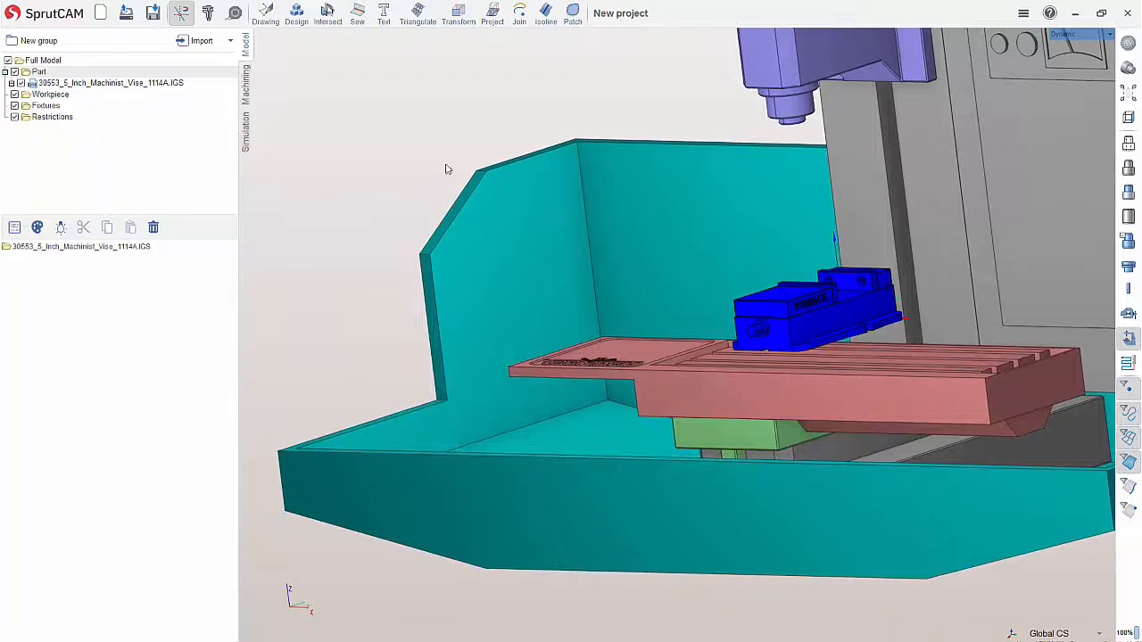
Add a vise fixture to the machining setup
left_click(245, 80)
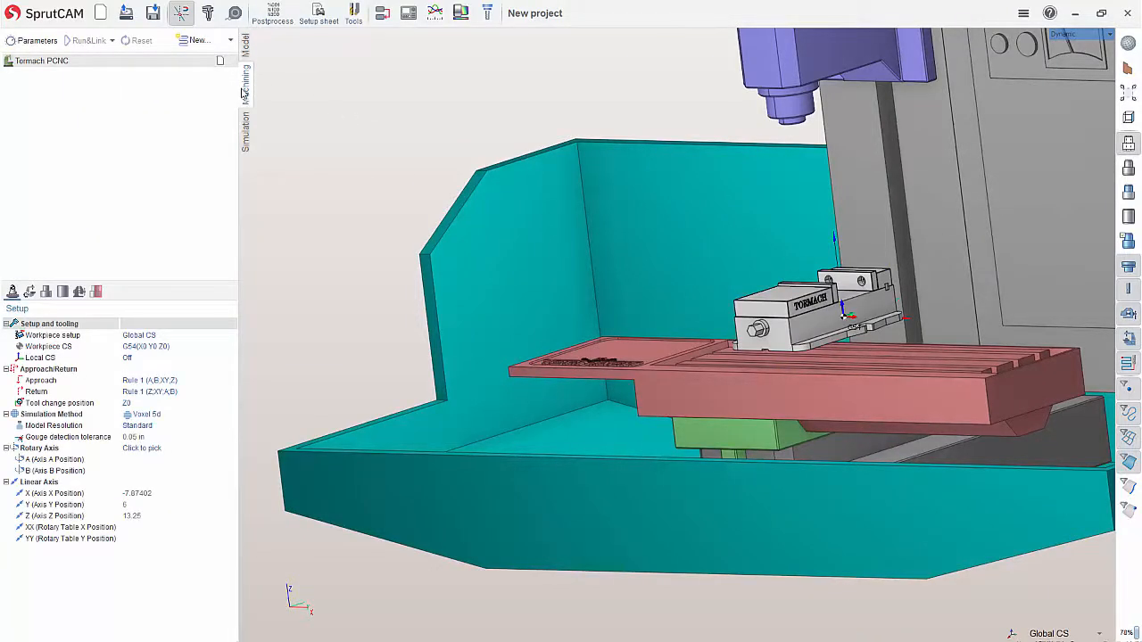
left_click(79, 292)
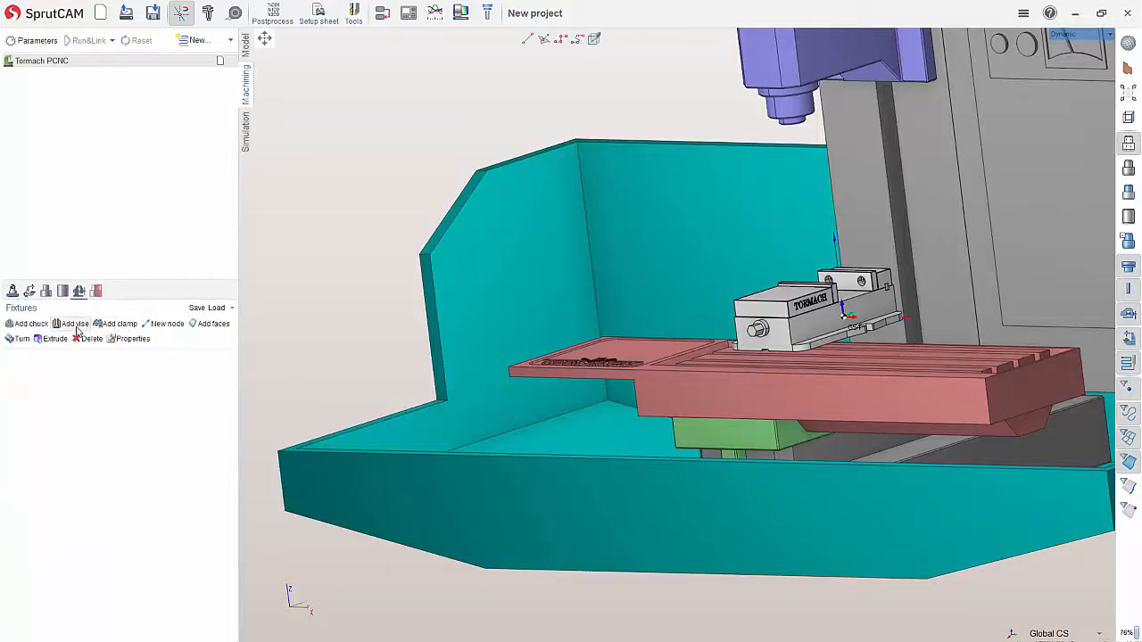
left_click(77, 329)
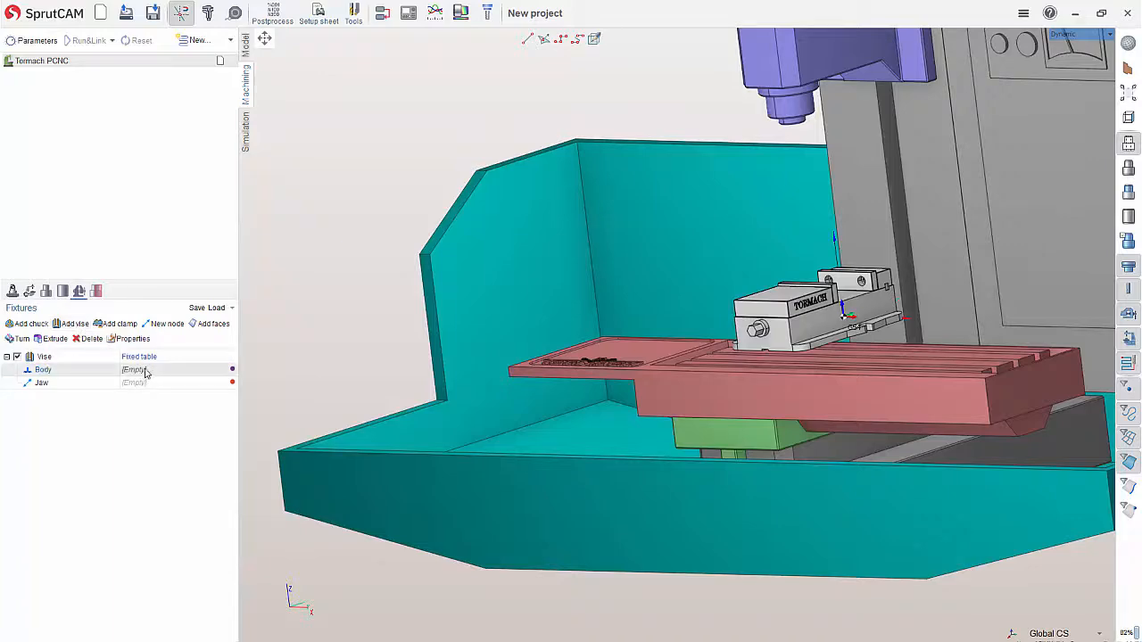
Assign the Level0, Level2 and Level4 faces of the imported model to the vise fixture's Body
middle_click_drag(737, 303, 769, 329)
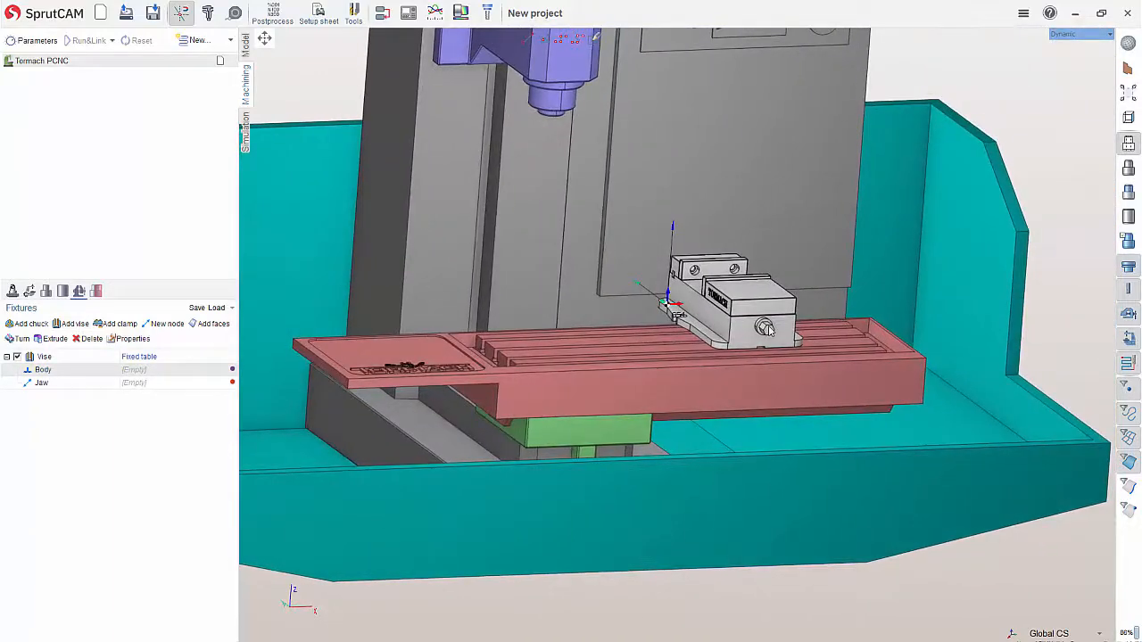
left_click(139, 375)
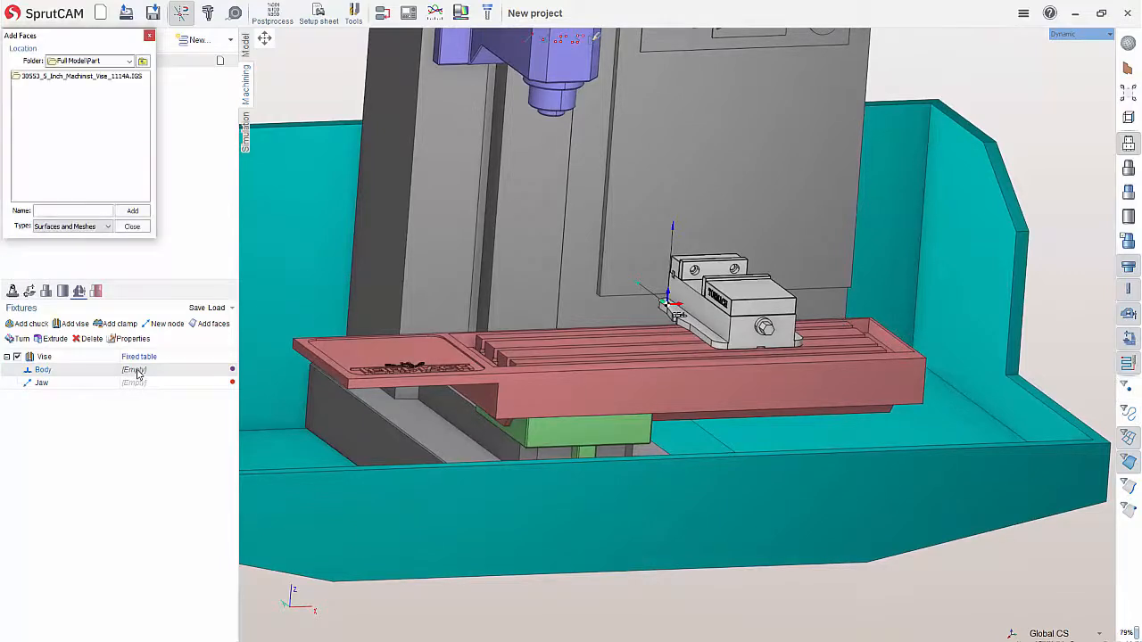
left_click(86, 78)
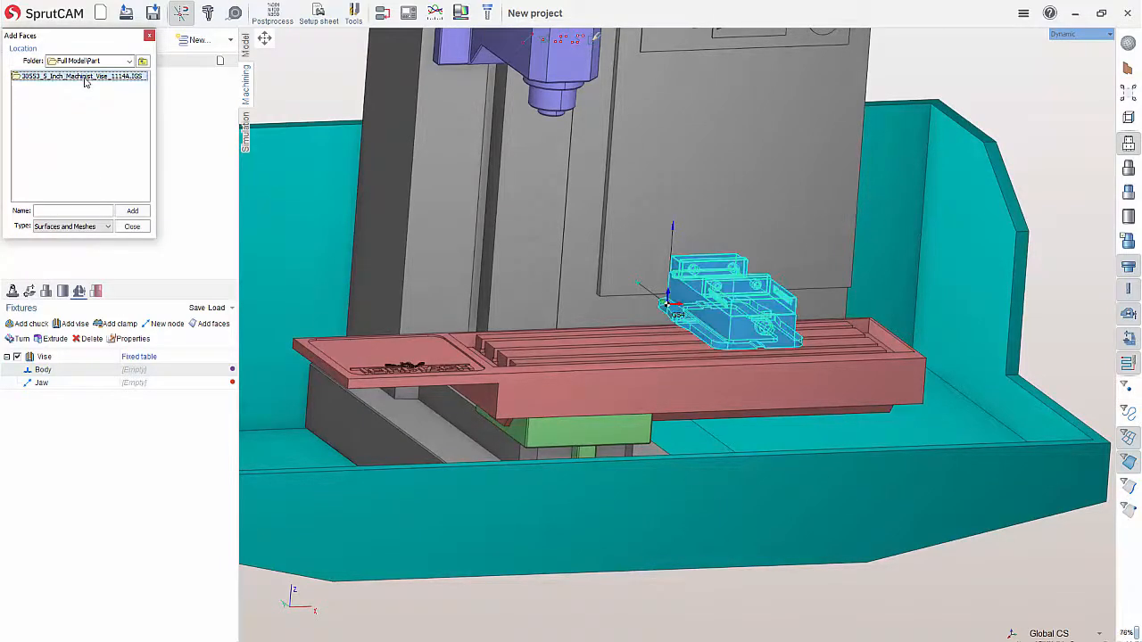
double_click(85, 78)
left_click(39, 77)
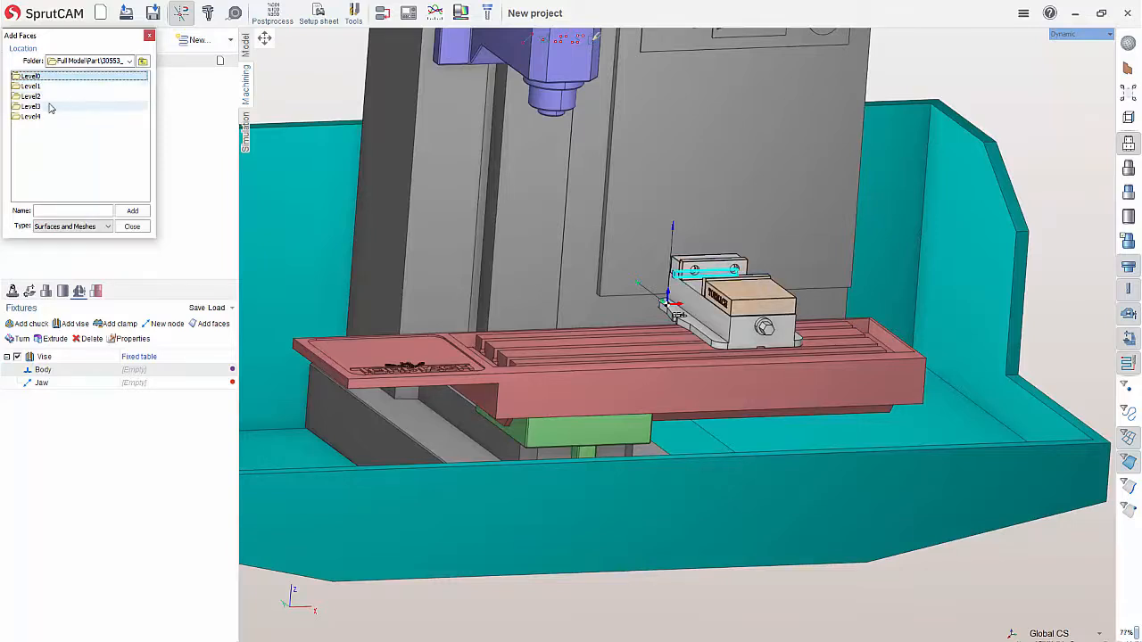
left_click(48, 98, "ctrl")
left_click(45, 118, "ctrl")
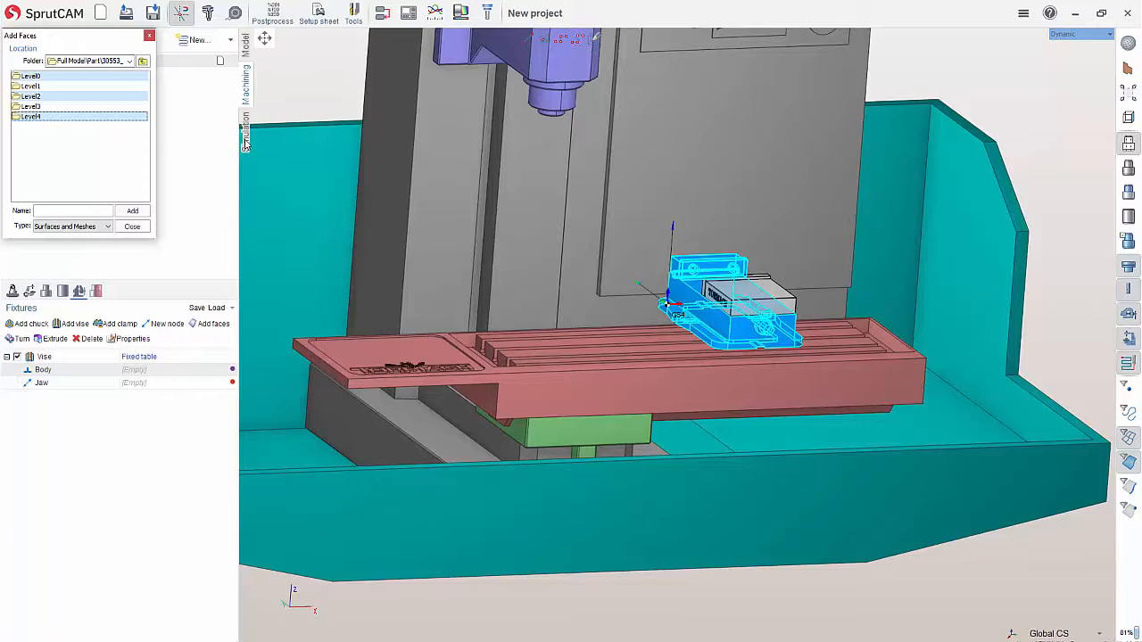
left_click(131, 212)
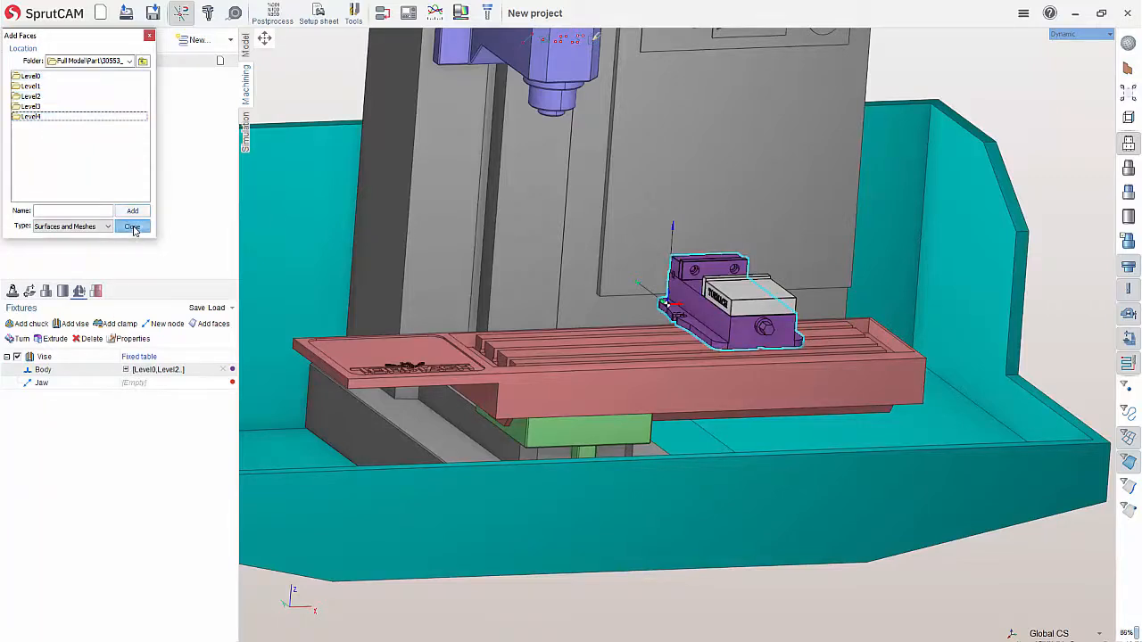
left_click(132, 227)
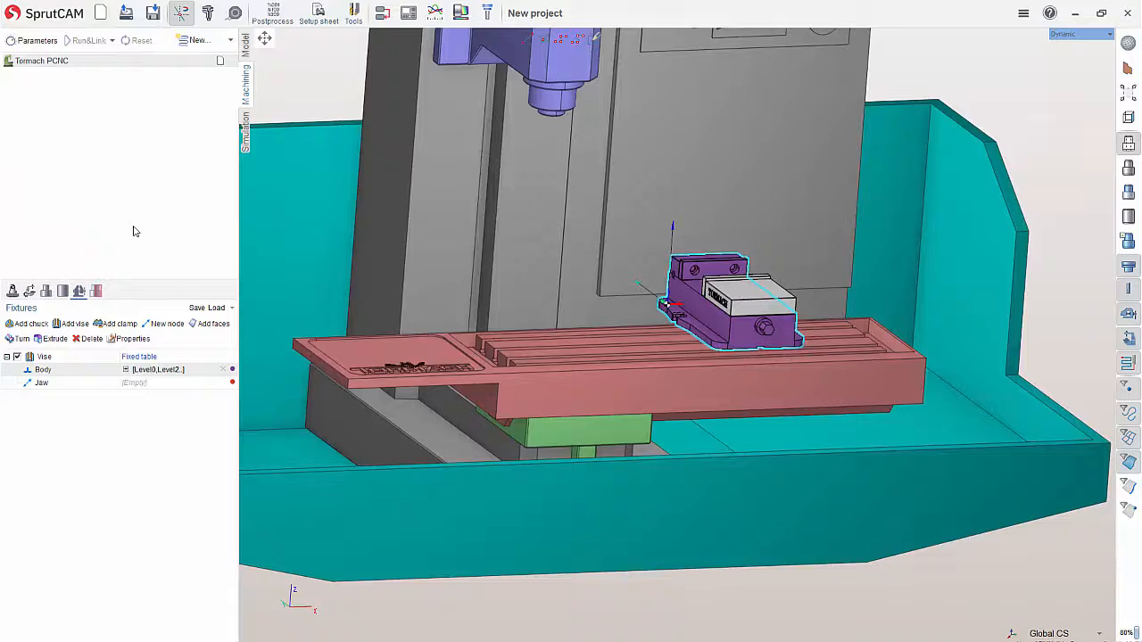
Assign the Level1 and Level3 faces of the imported model to the vise fixture's Jaw
left_click(143, 386)
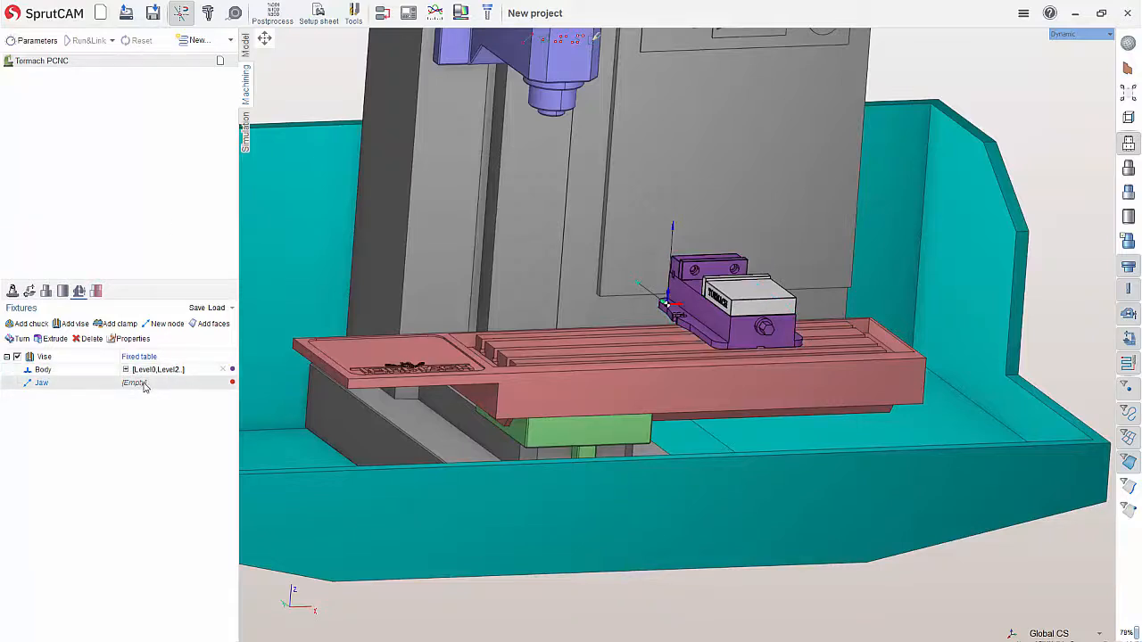
left_click(143, 384)
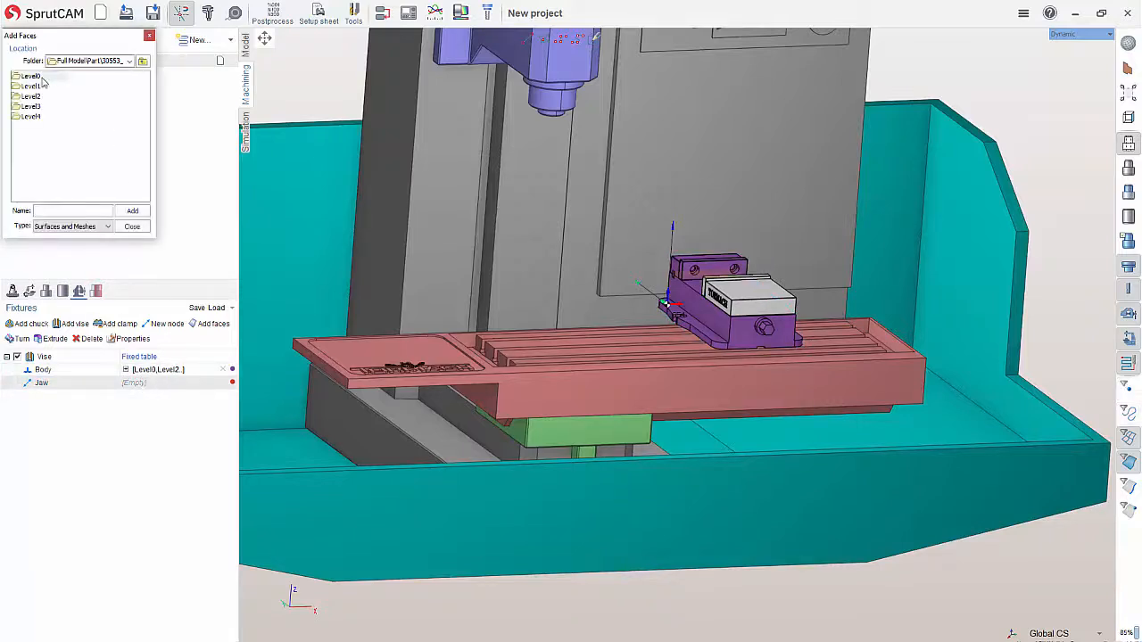
left_click(35, 106)
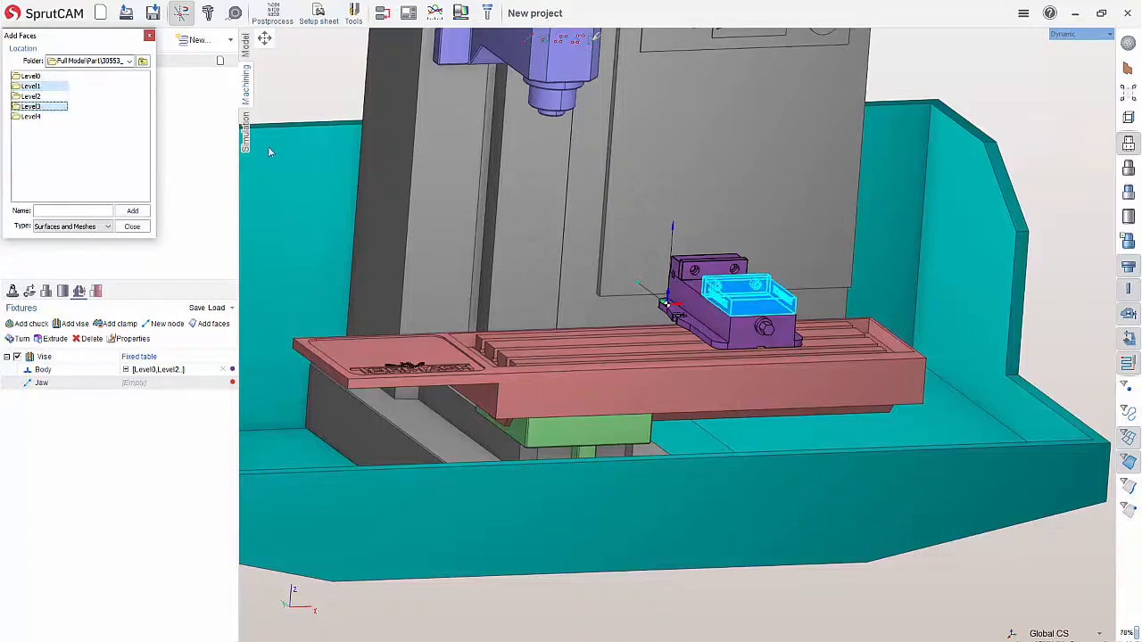
left_click(131, 212)
left_click(132, 227)
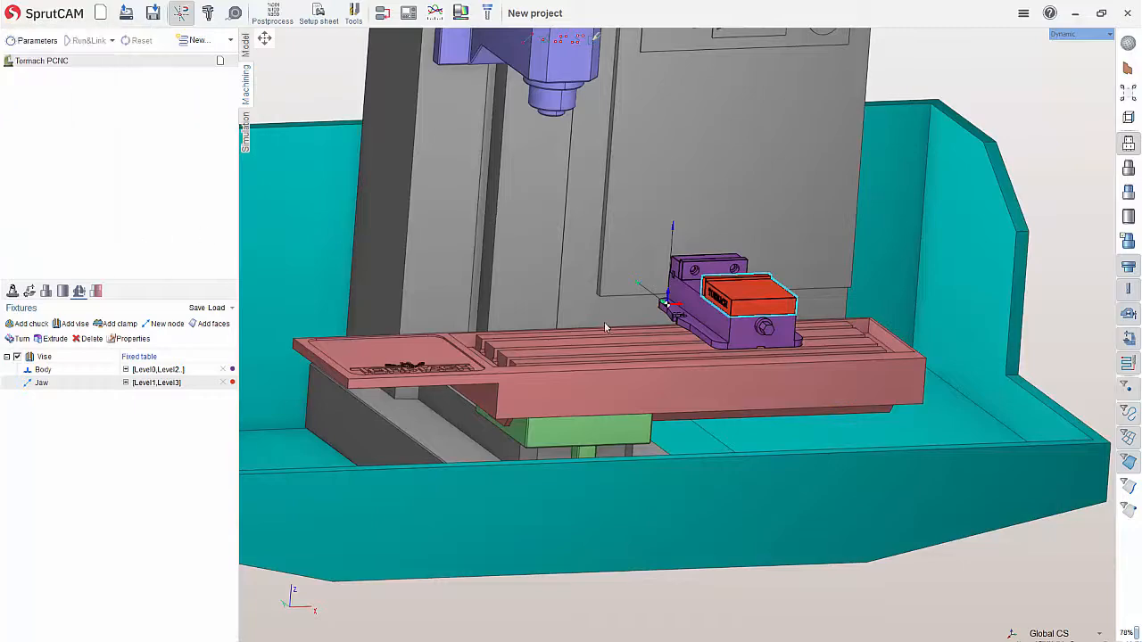
Keep the vise fixture on the Fixed table and move it about 10.1 in along the table in negative X
right_click_drag(704, 339, 553, 366)
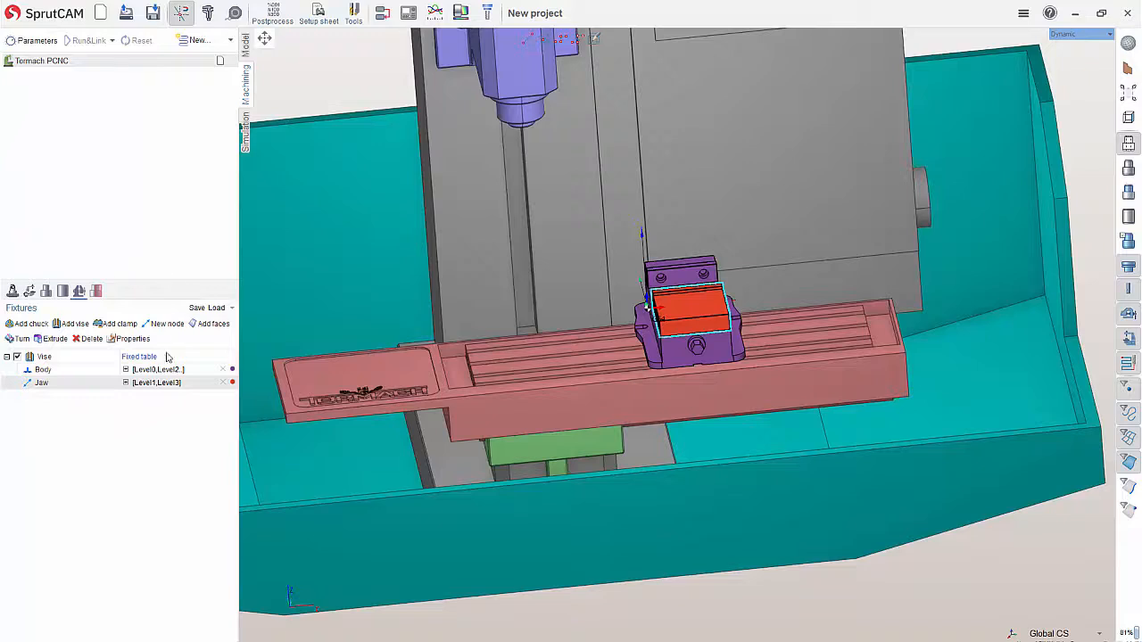
left_click(142, 368)
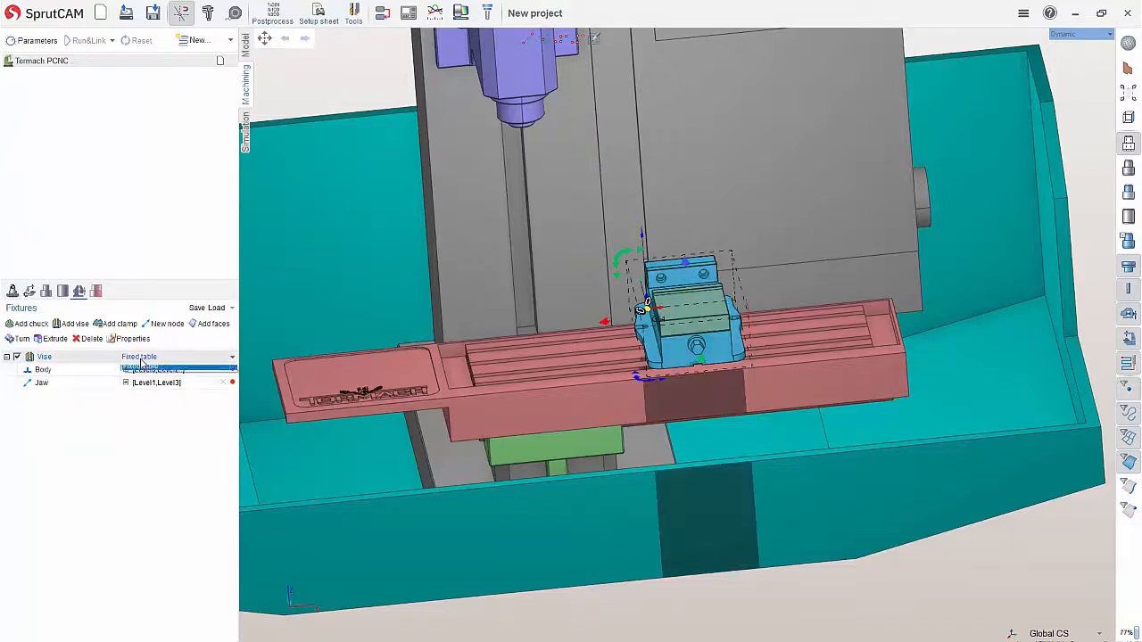
left_click(143, 368)
left_click(59, 361)
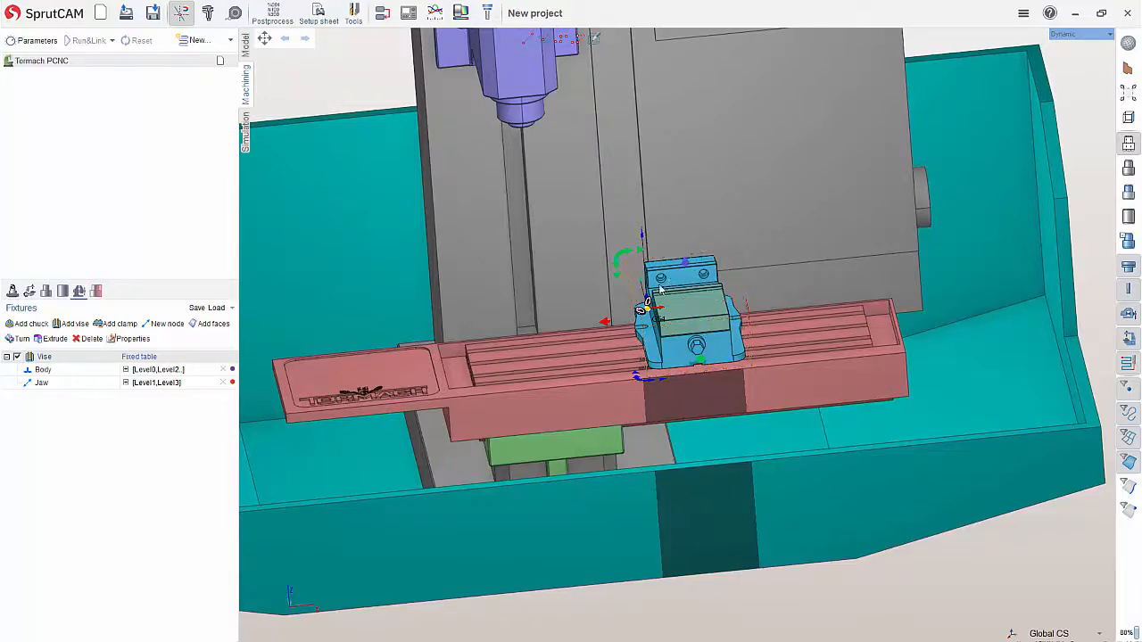
scroll(675, 334, "up", 3)
scroll(675, 334, "down", 4)
scroll(675, 334, "down", 3)
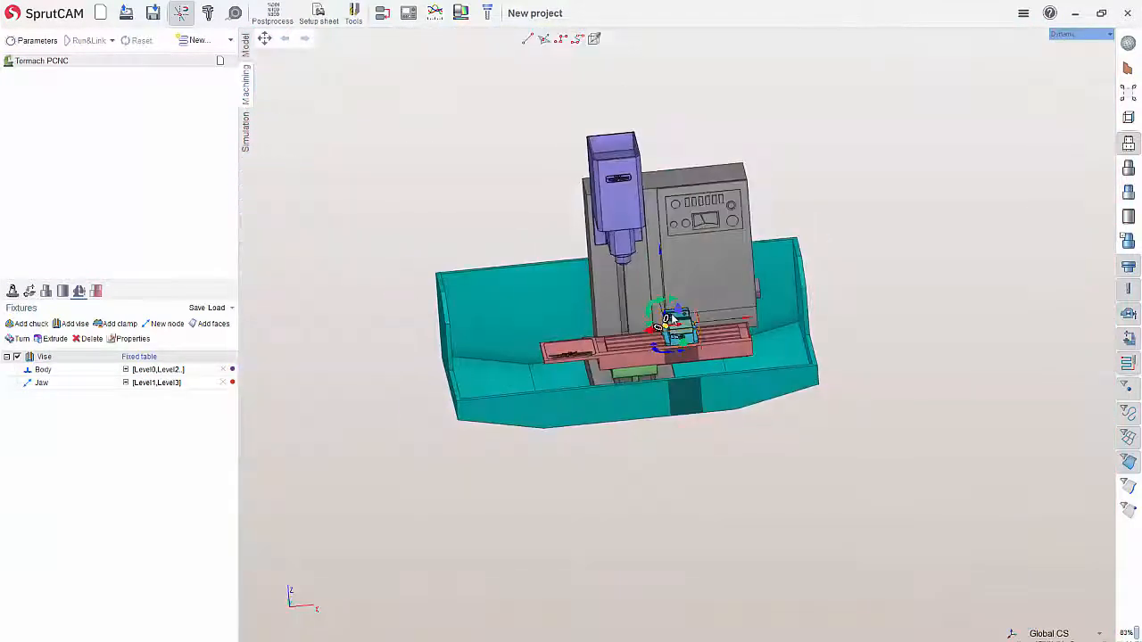
scroll(625, 357, "up", 5)
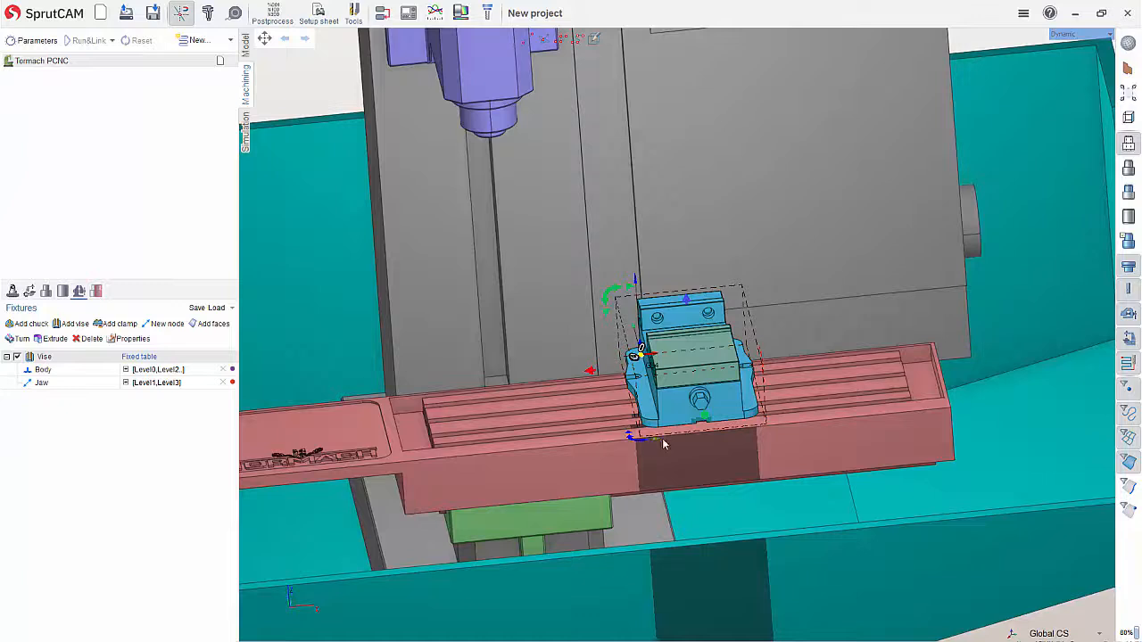
left_click_drag(578, 376, 425, 390)
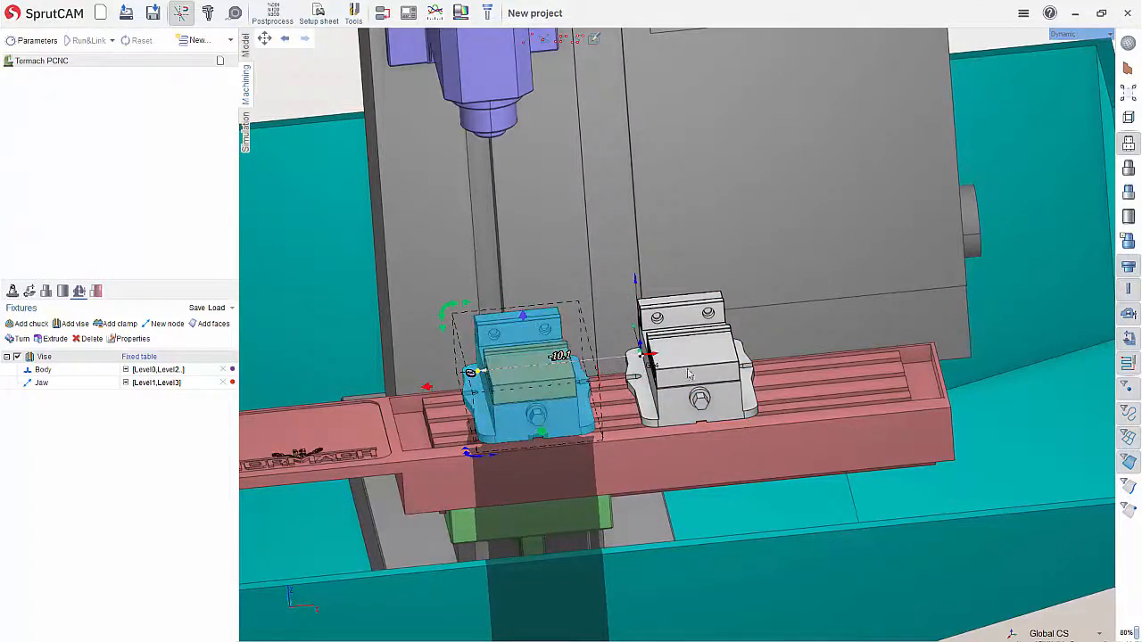
Hide the imported geometry model and lower the vise fixture about 3 in in Z onto the mill table
left_click(1129, 144)
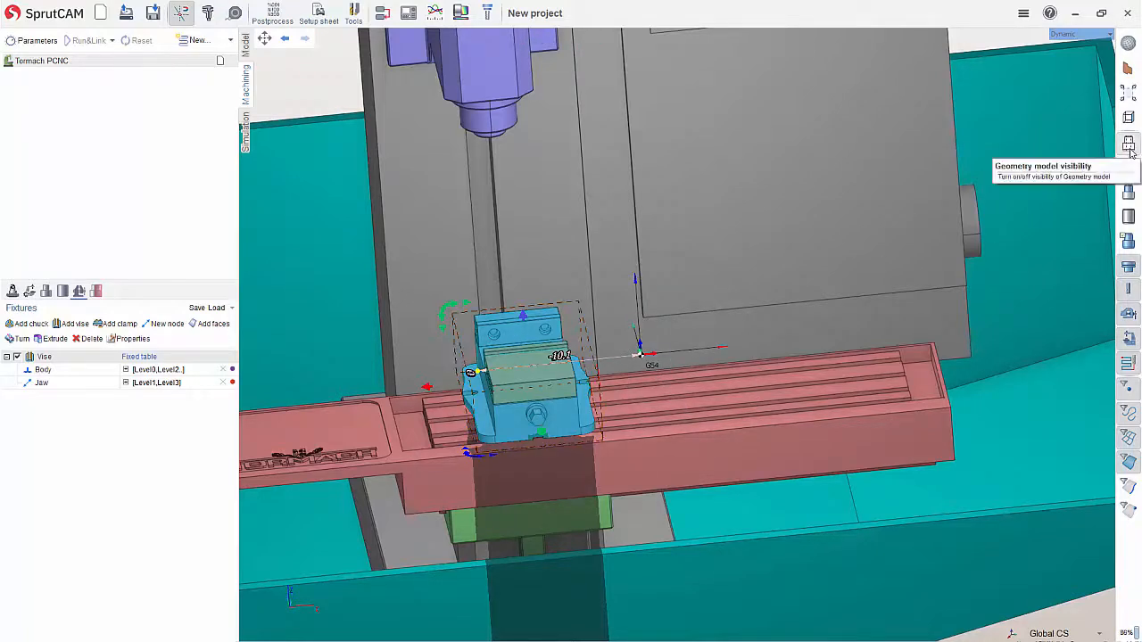
middle_click_drag(716, 285, 682, 276)
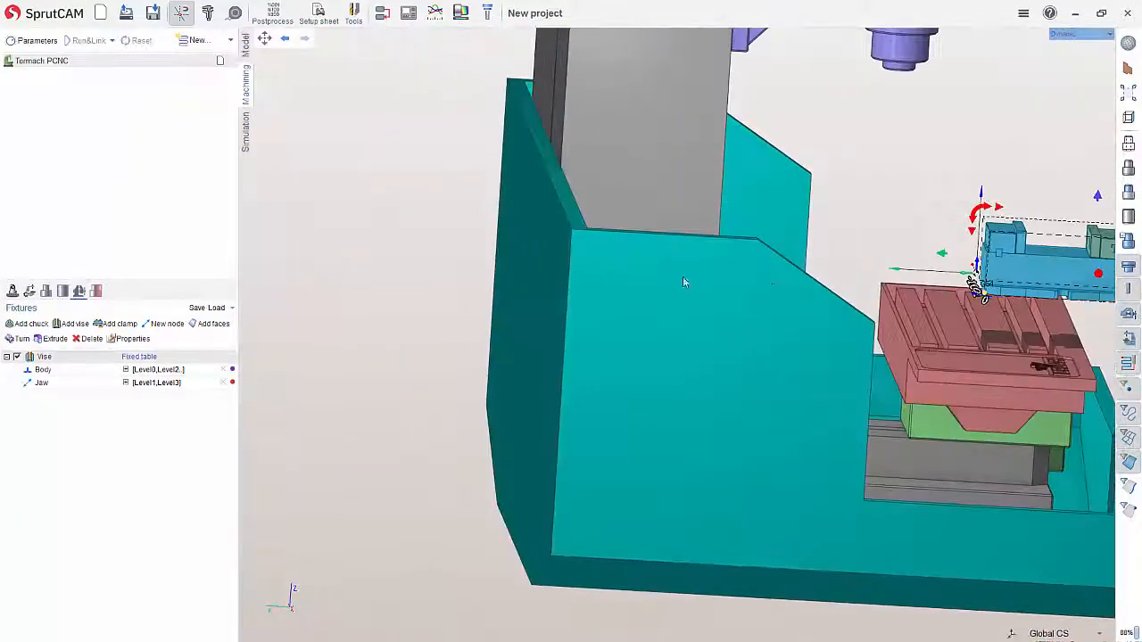
scroll(630, 243, "down", 4)
scroll(878, 225, "up", 5)
left_click_drag(558, 292, 446, 288)
middle_click_drag(758, 231, 648, 222)
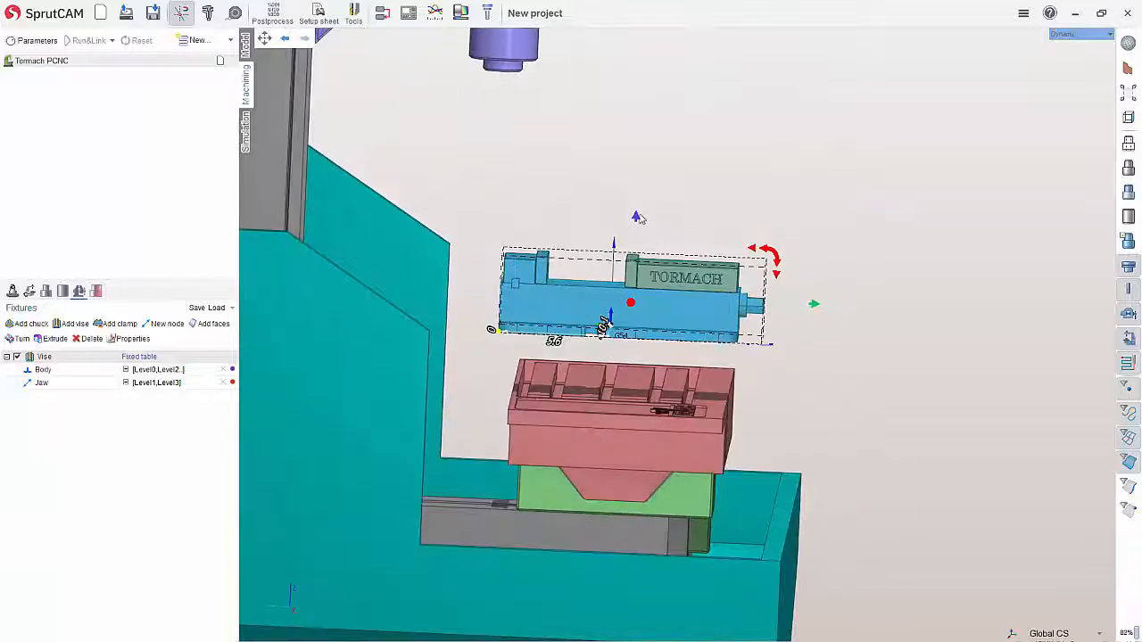
left_click_drag(636, 219, 637, 287)
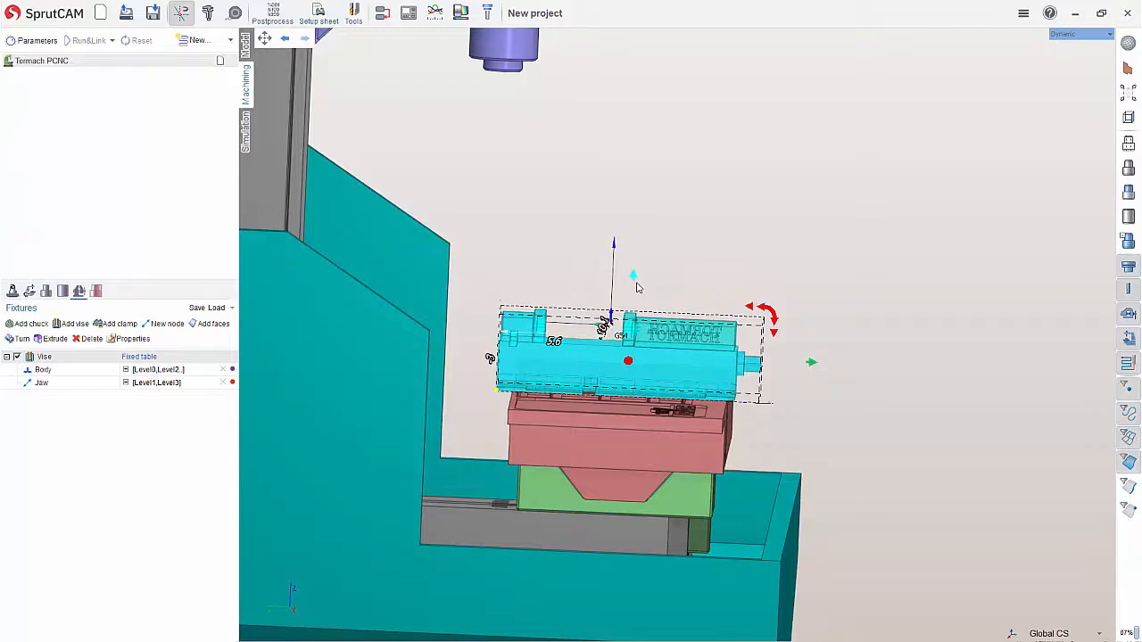
Reposition the vise fixture on the table to about 4.8 in in Y and -7.7 in in X, and deselect it
middle_click_drag(900, 337, 856, 398)
left_click_drag(451, 312, 463, 317)
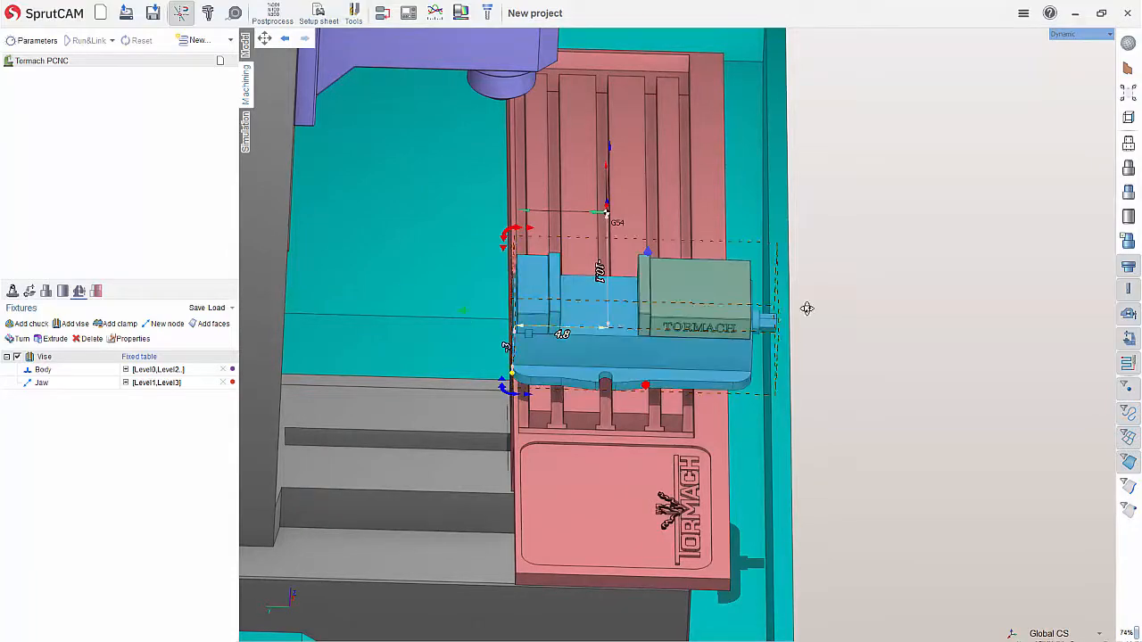
middle_click_drag(807, 309, 612, 288)
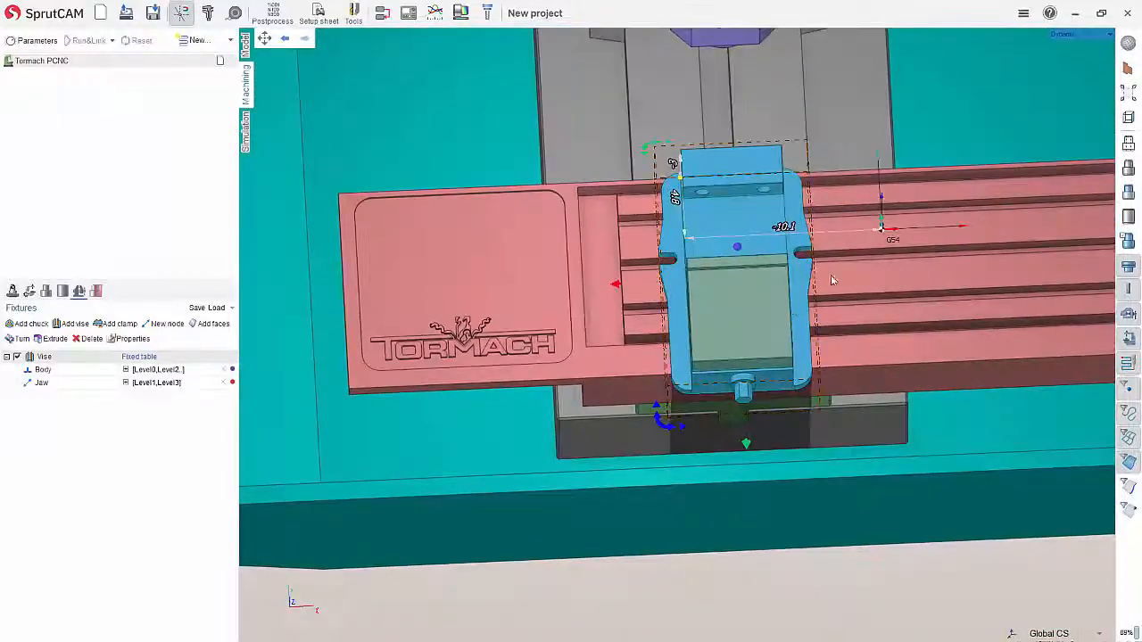
left_click_drag(615, 288, 661, 293)
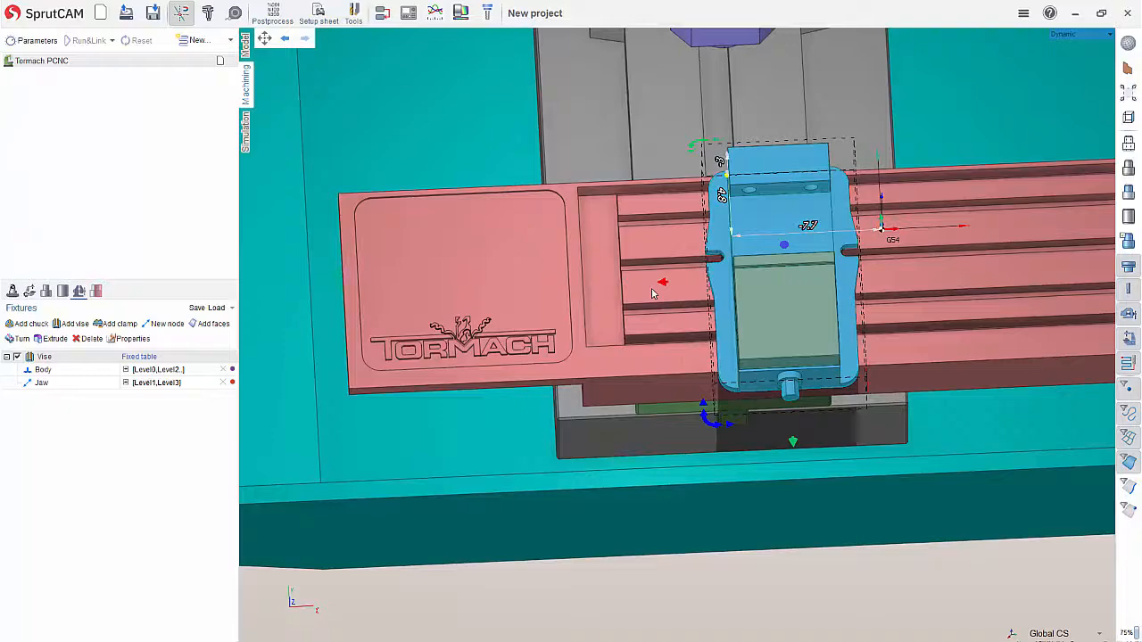
middle_click_drag(652, 293, 728, 364)
left_click(721, 444)
middle_click_drag(826, 328, 879, 331)
left_click_drag(750, 234, 783, 314)
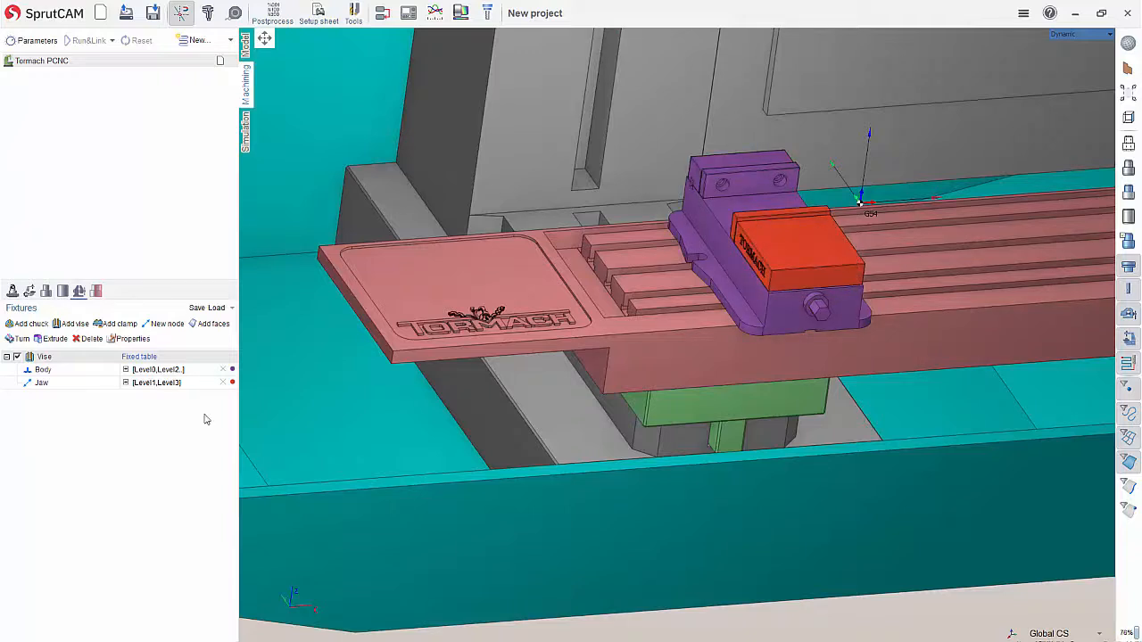
Open the properties of the vise's Jaw and set its Max travel to 5
left_click(165, 385)
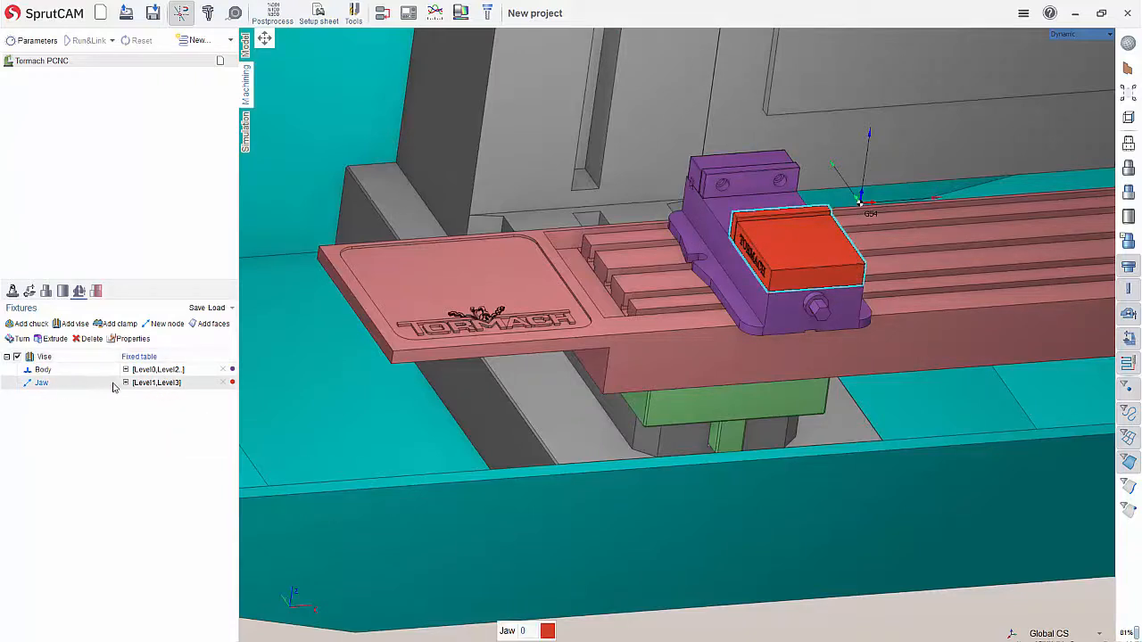
double_click(45, 386)
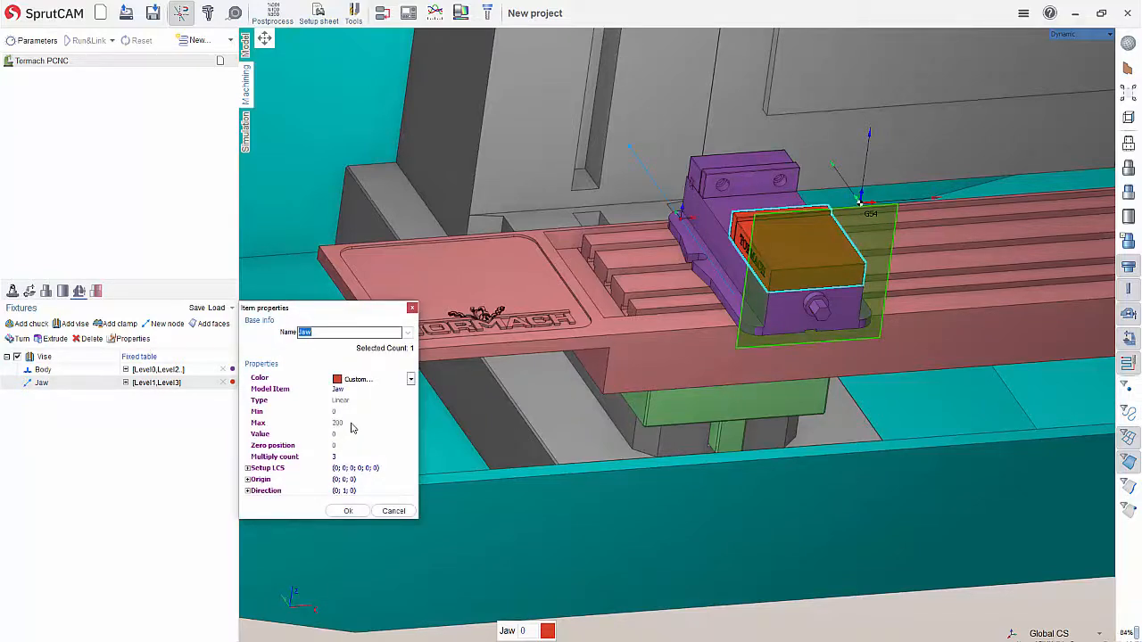
scroll(506, 395, "down", 5)
scroll(507, 266, "down", 3)
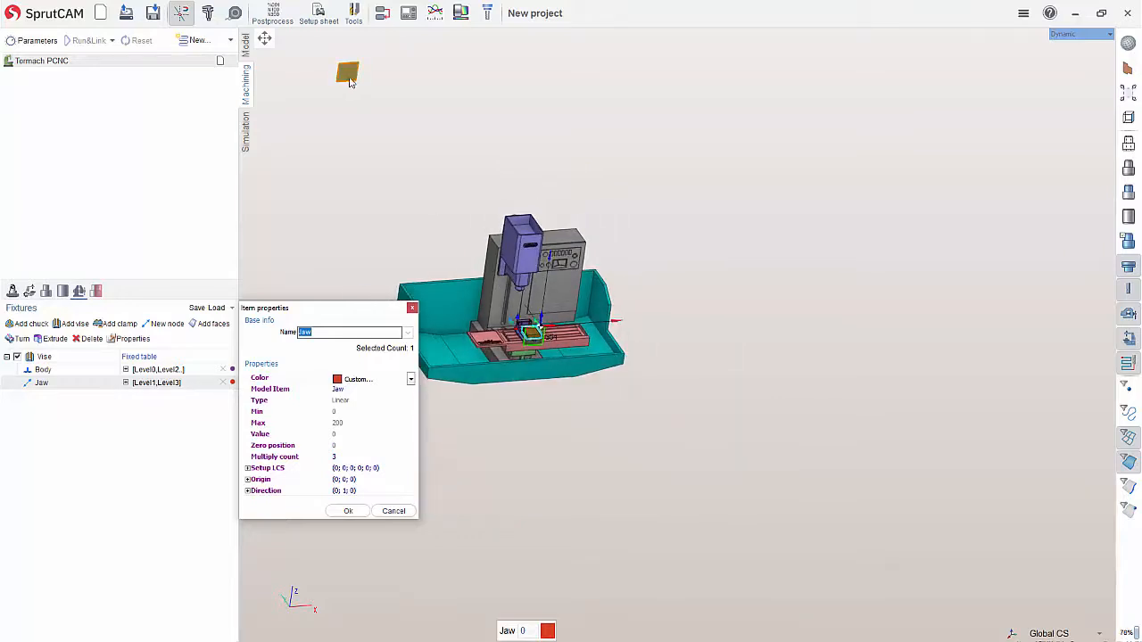
left_click(349, 422)
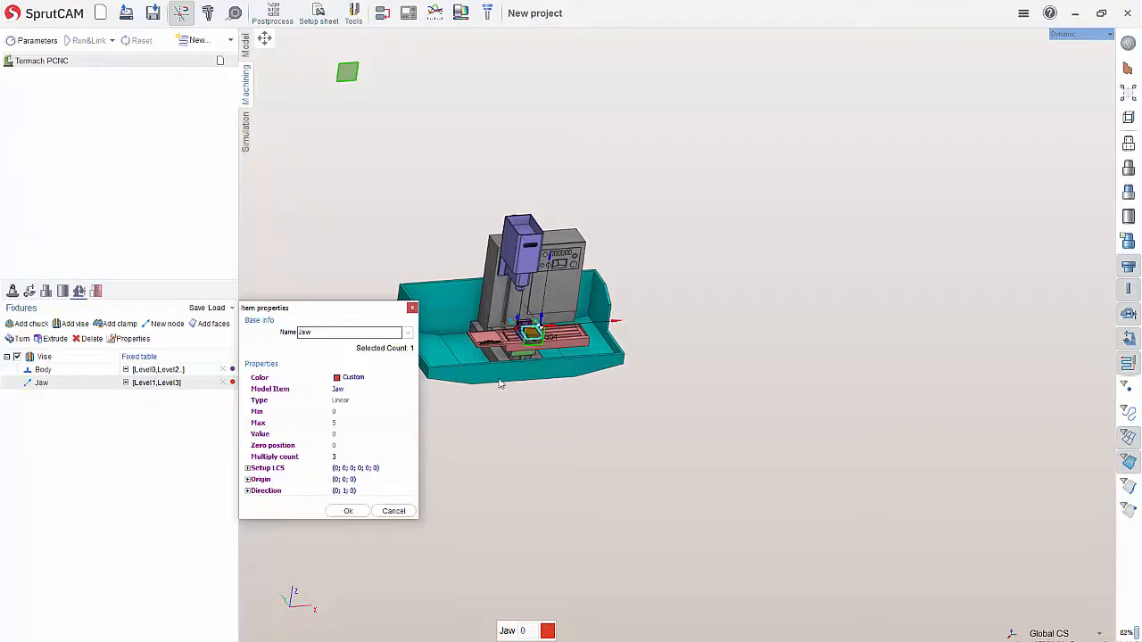
key("Return")
Reduce the Jaw's Max travel to 4 so the limit plane lines up with the fixed jaw
scroll(551, 334, "up", 6)
middle_click_drag(578, 363, 701, 364)
scroll(569, 365, "up", 5)
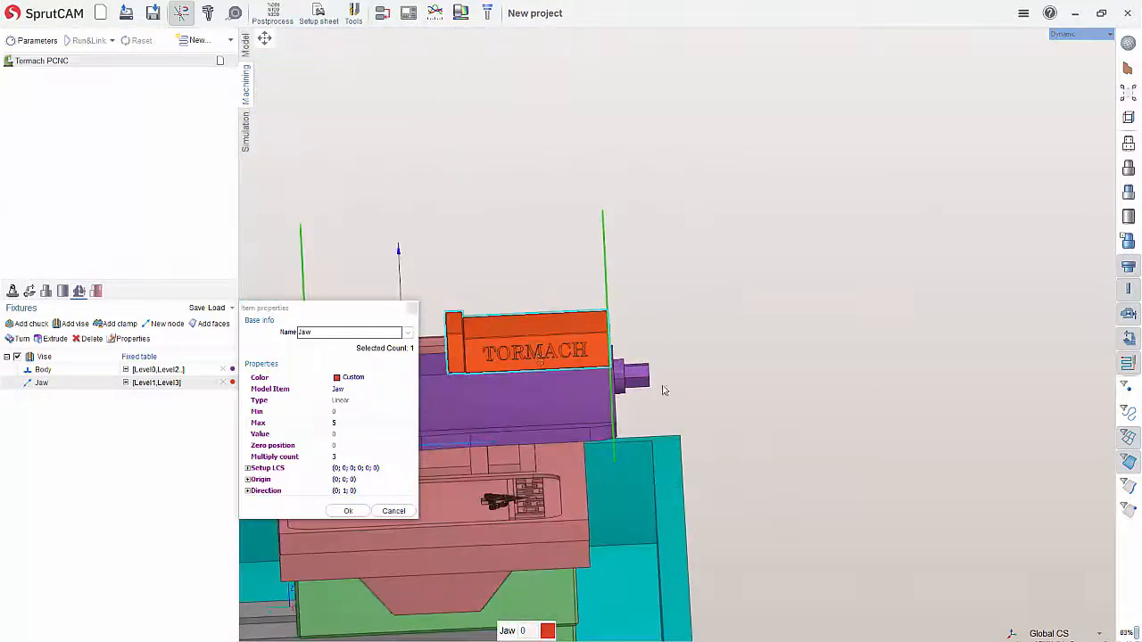
scroll(702, 382, "down", 3)
scroll(562, 353, "up", 4)
left_click_drag(741, 354, 800, 369)
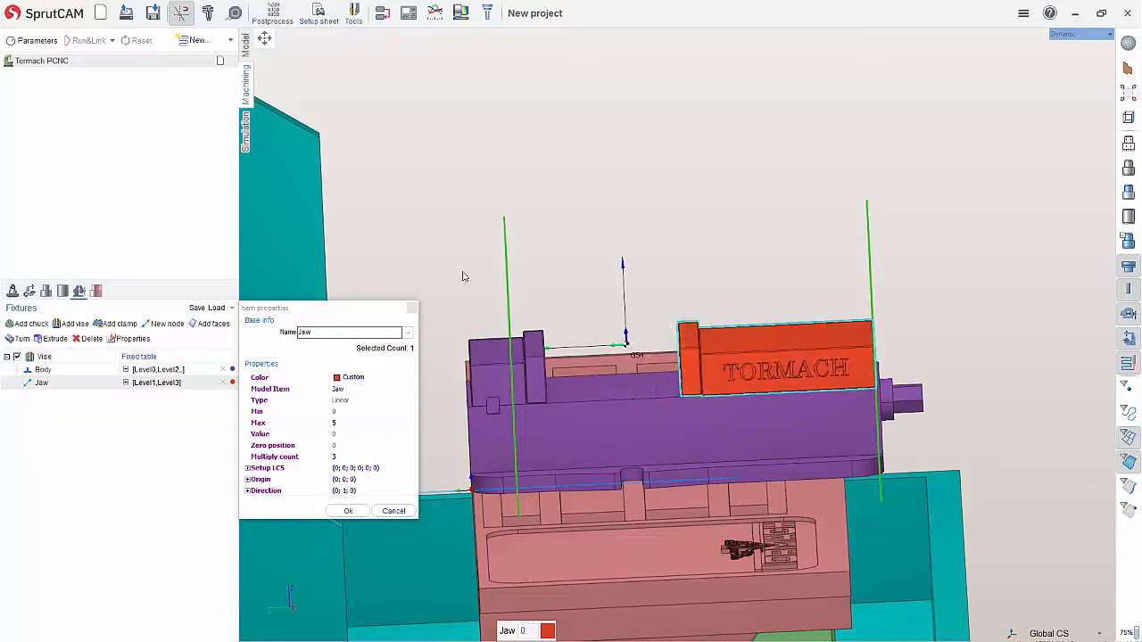
left_click(339, 423)
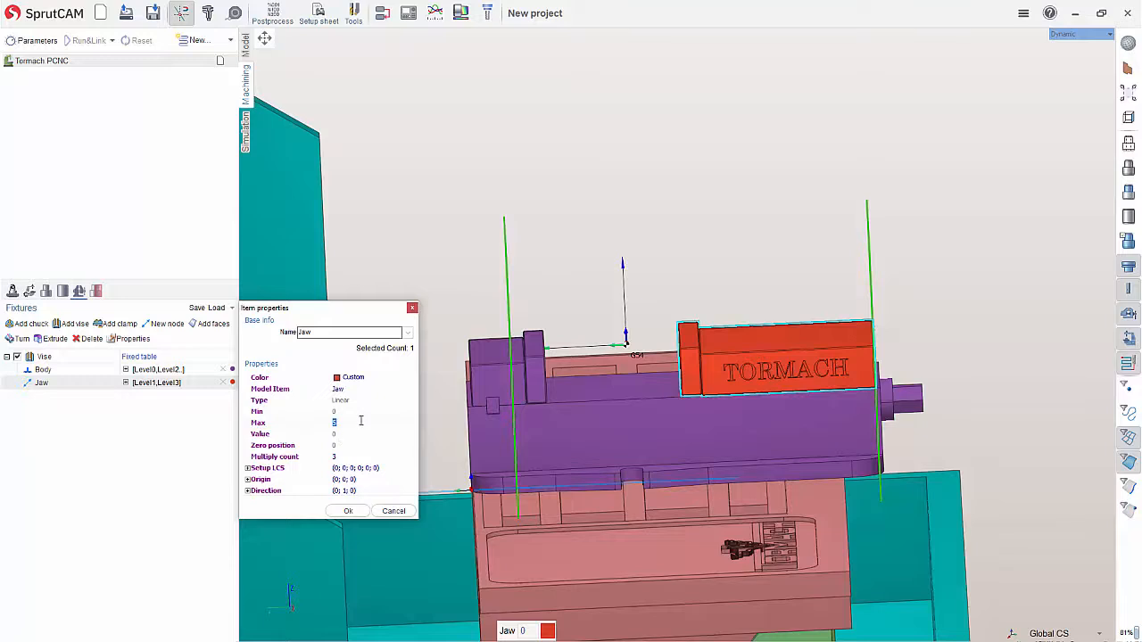
key("Return")
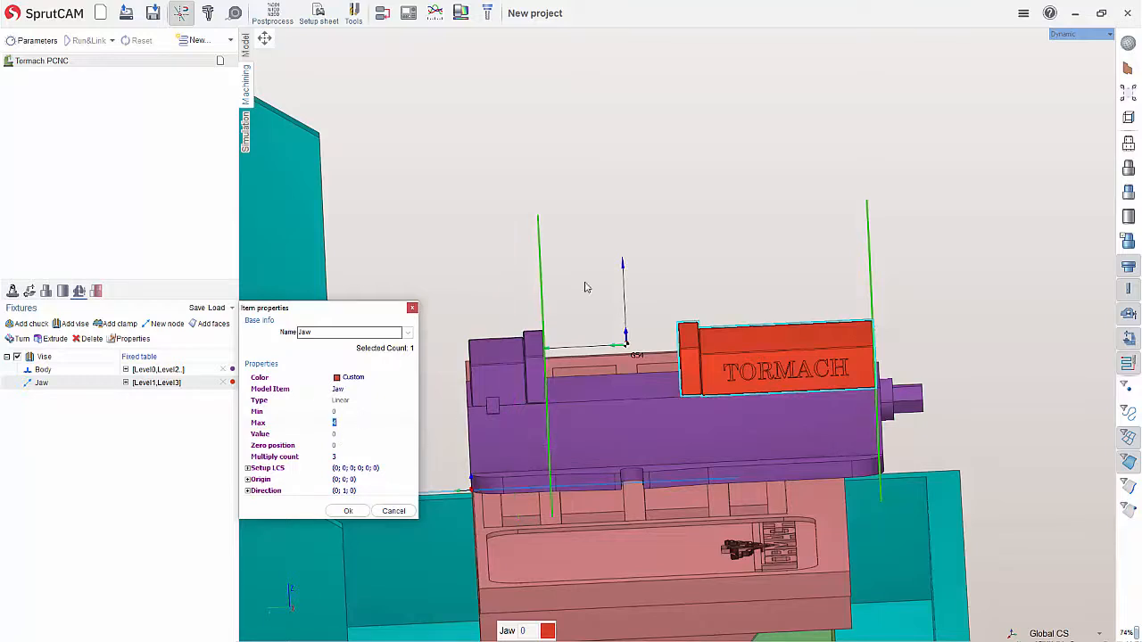
Try a Max travel of about 4.36 by moving the Jaw's limit plane, and restore the limit to 4
mouse_move(538, 267)
left_mouse_down()
mouse_move(596, 264)
mouse_move(529, 276)
left_mouse_up()
left_click(355, 420)
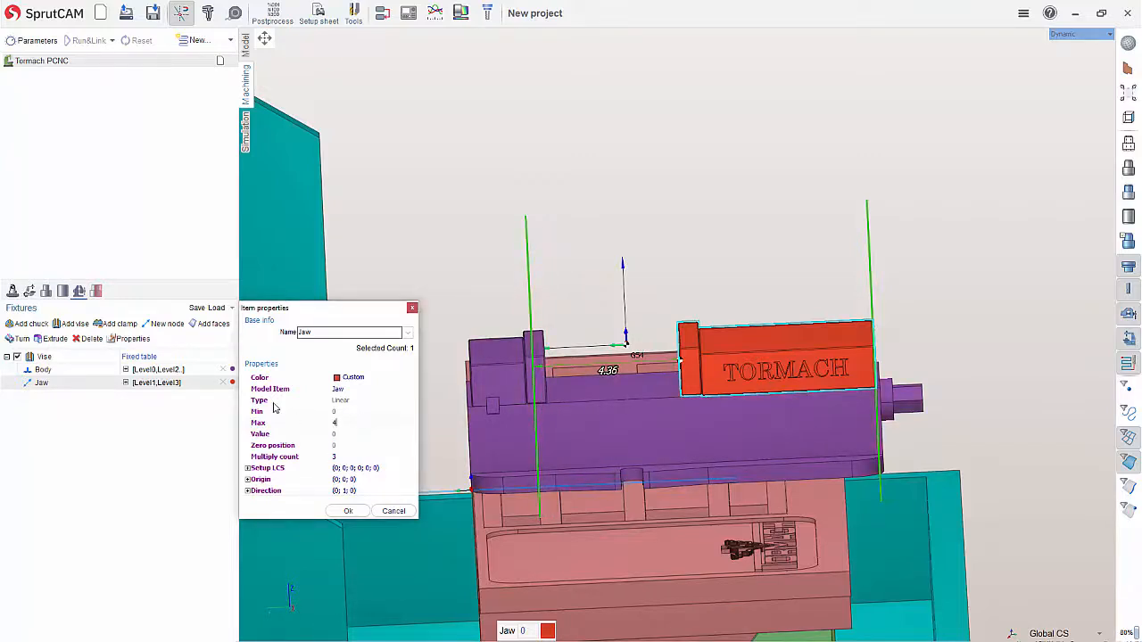
key("Return")
Set the Jaw's Min travel to -1, slide the jaw to its fully open position at -1, and accept the properties
middle_click_drag(543, 331, 543, 349)
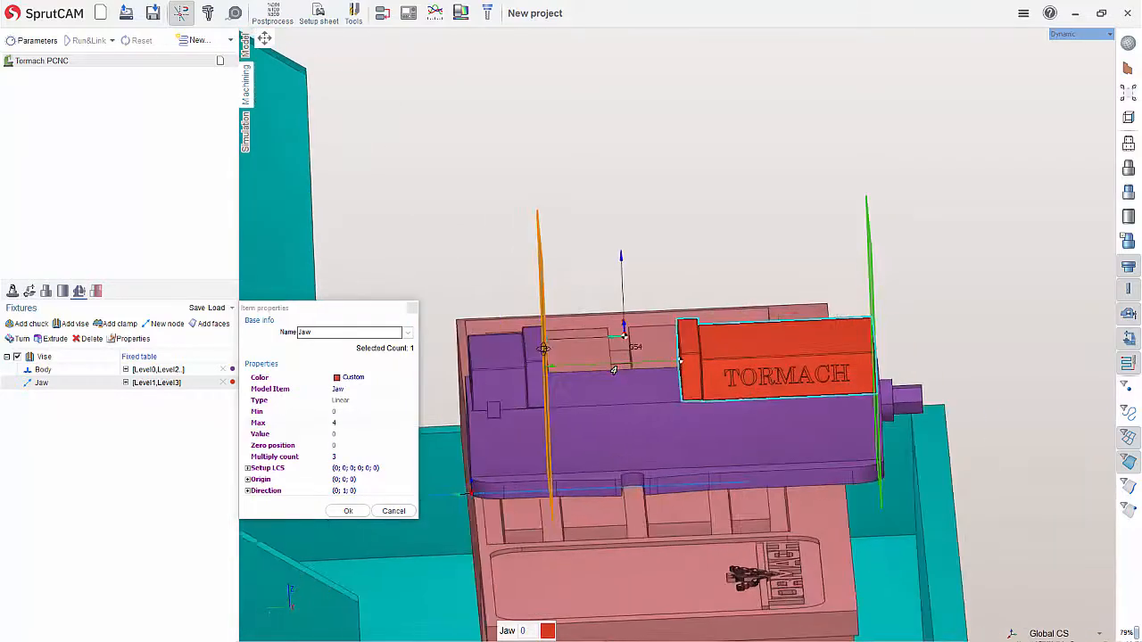
scroll(542, 349, "up", 6)
middle_click_drag(612, 358, 611, 356)
scroll(611, 357, "down", 5)
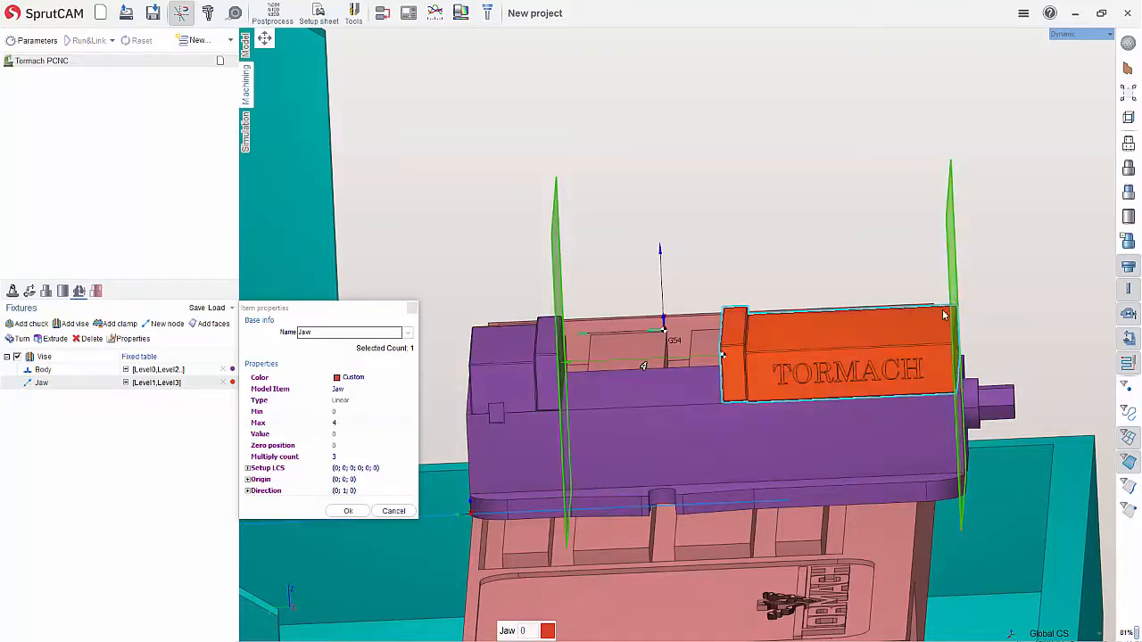
left_click(354, 411)
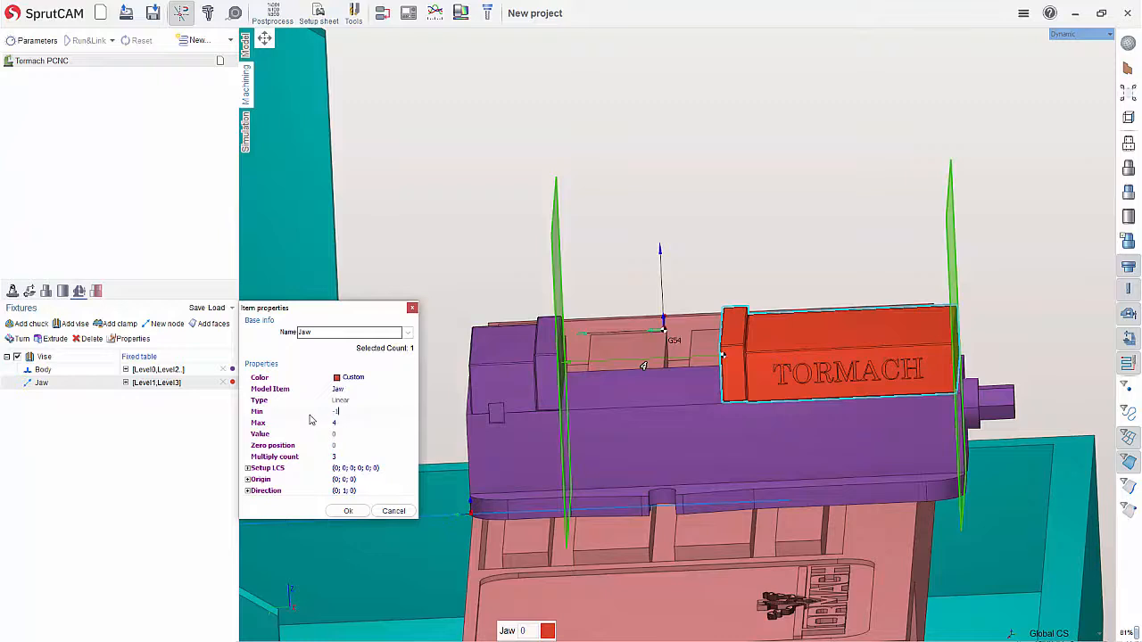
key("Return")
left_click_drag(825, 359, 944, 367)
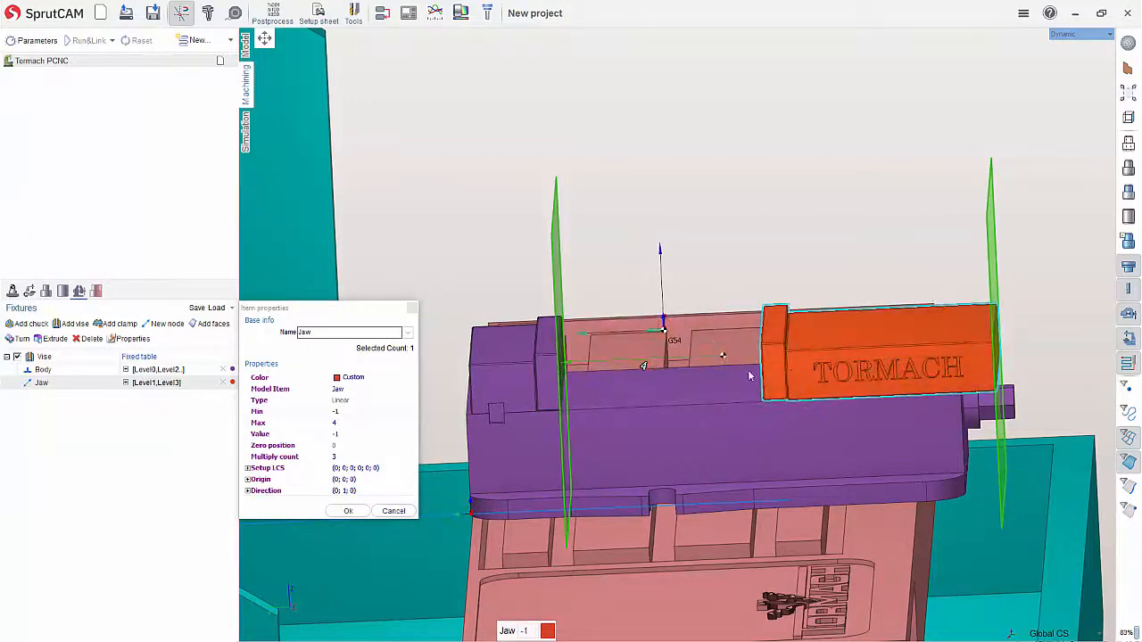
left_click_drag(732, 354, 865, 361)
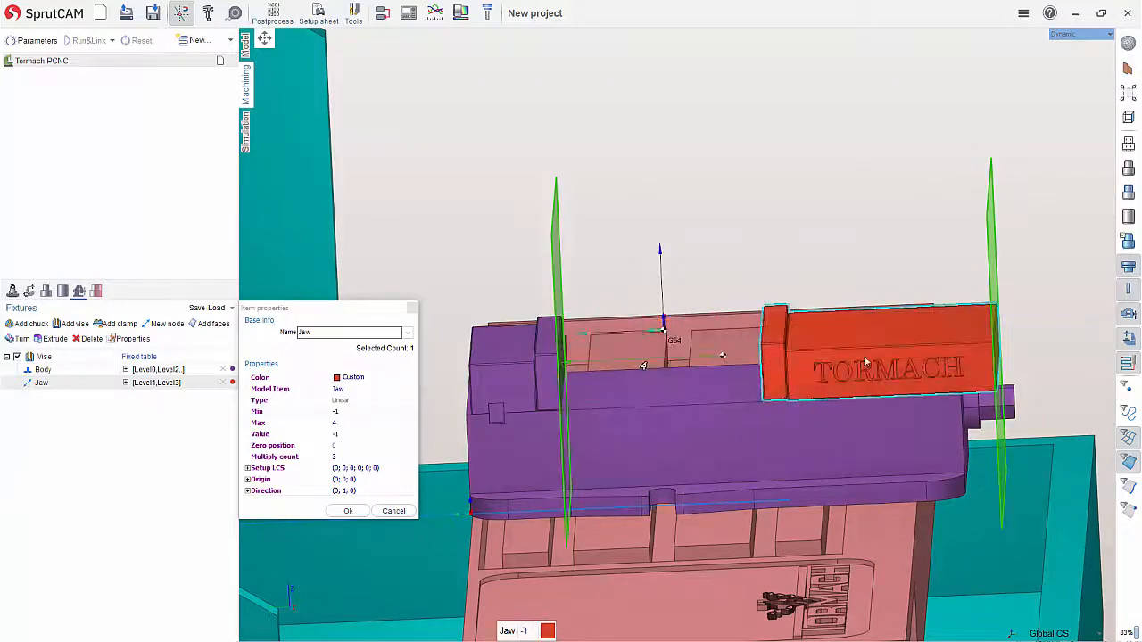
left_click(347, 511)
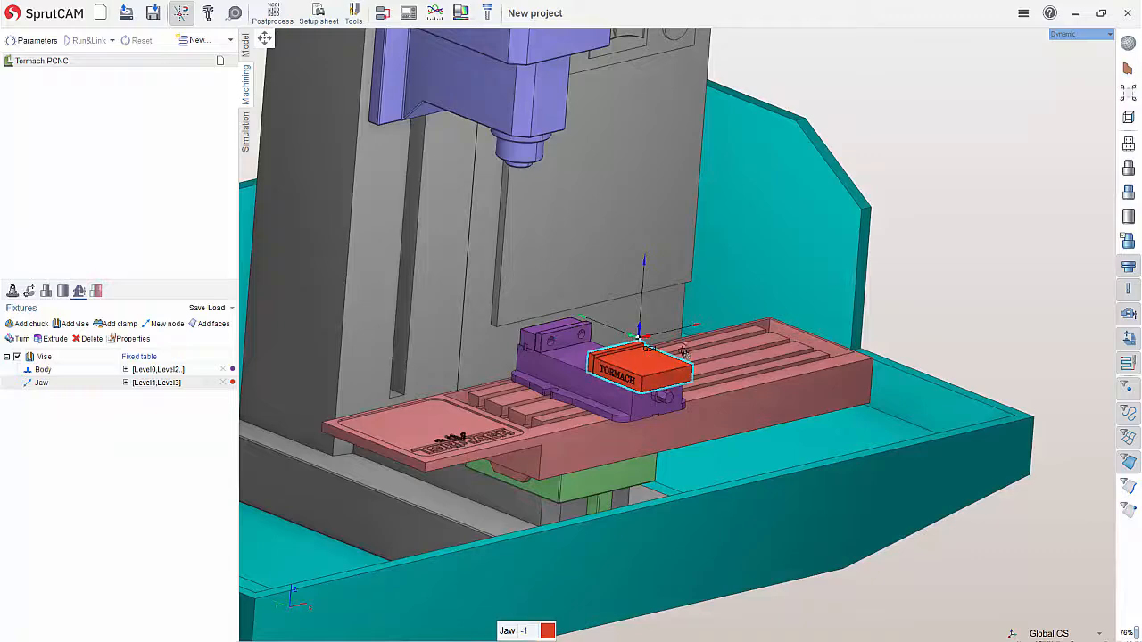
Save the whole vise fixture as a reusable component named "5 inch Machinist Vice"
middle_click_drag(636, 339, 747, 364)
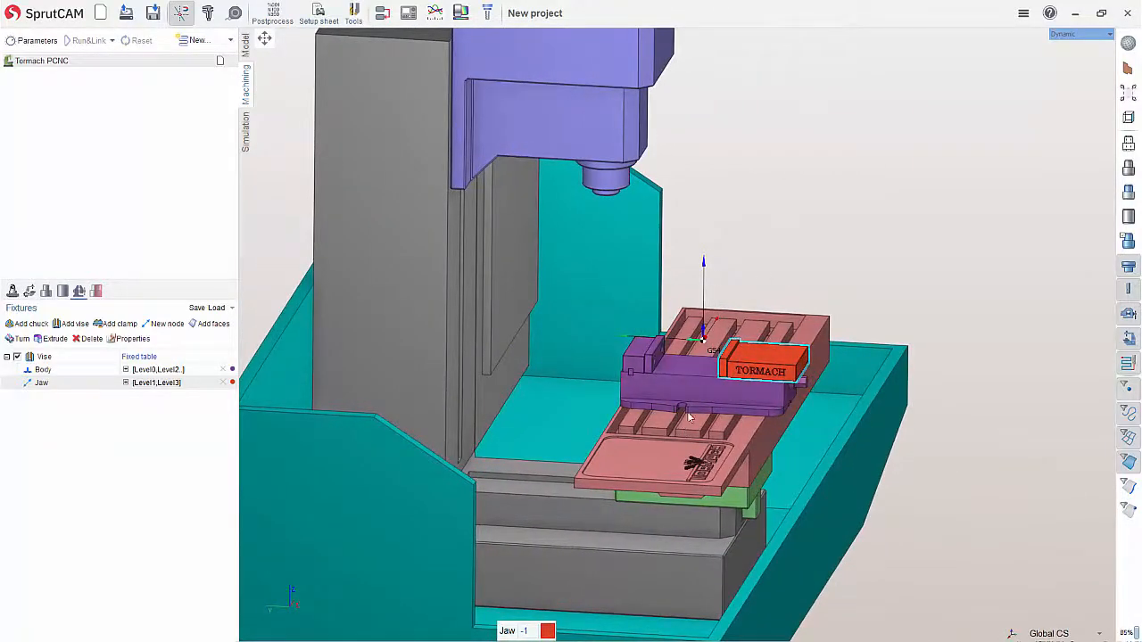
scroll(747, 359, "up", 5)
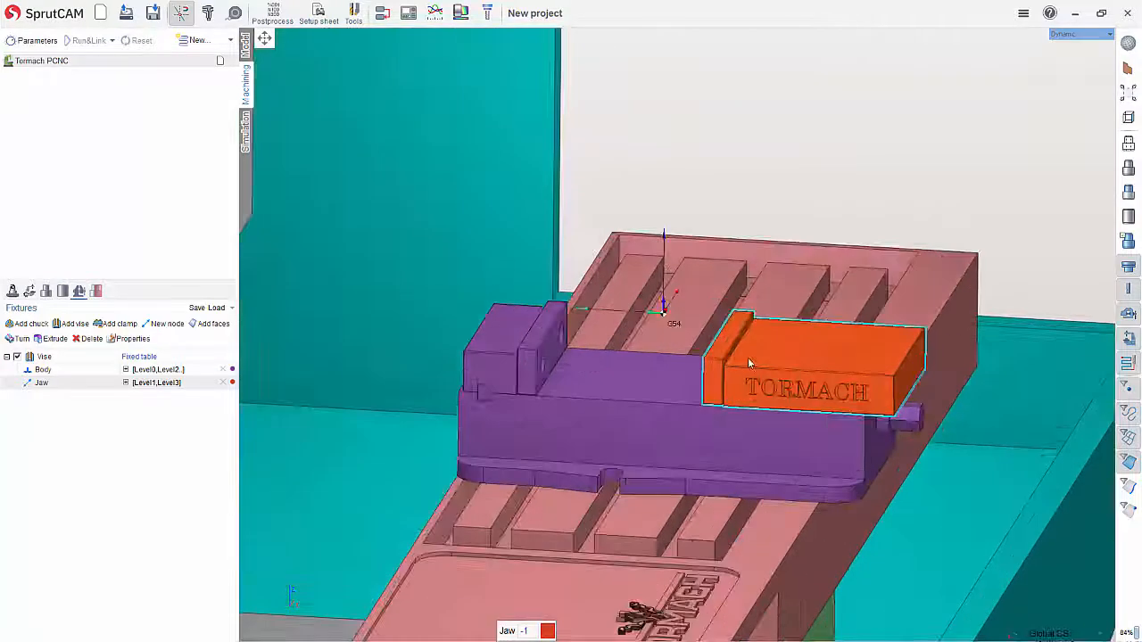
middle_click_drag(749, 362, 642, 393)
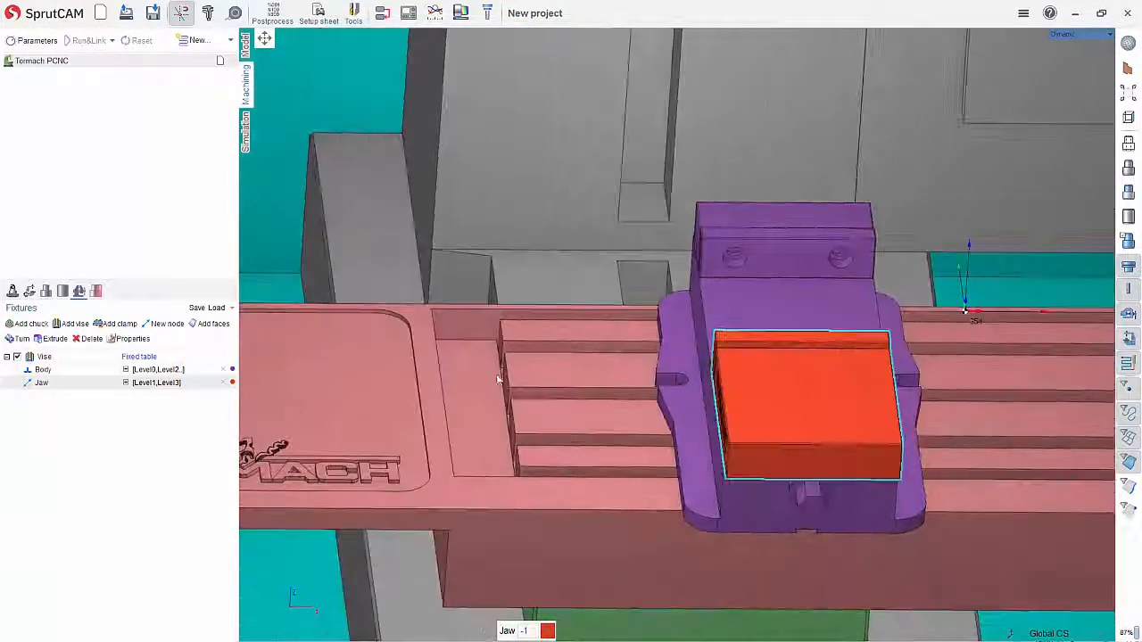
left_click(45, 357)
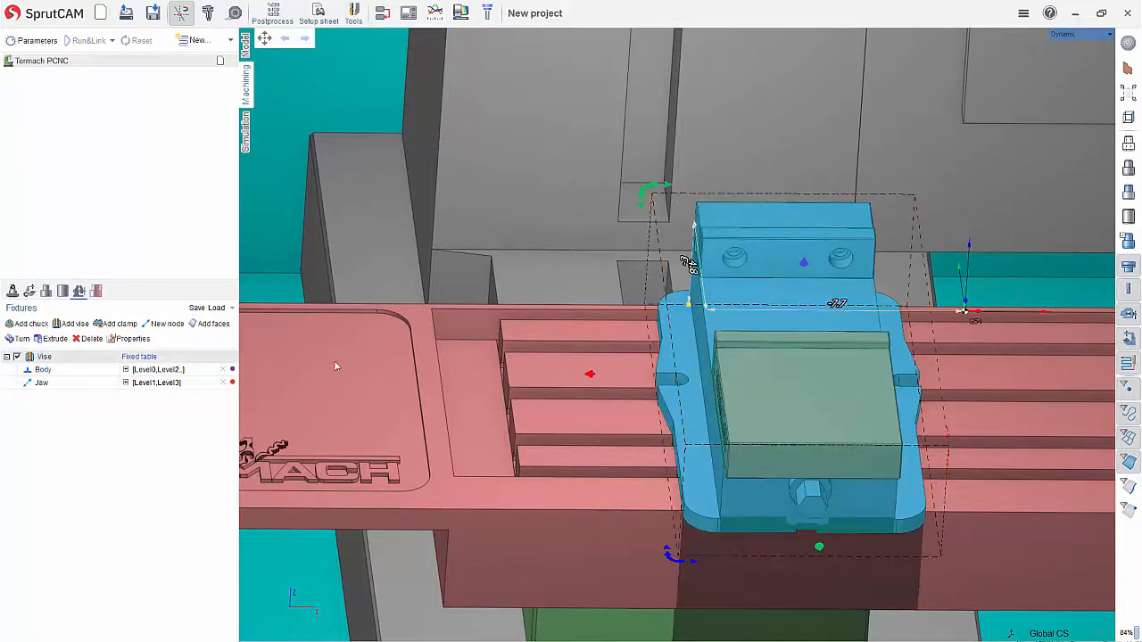
right_click(46, 360)
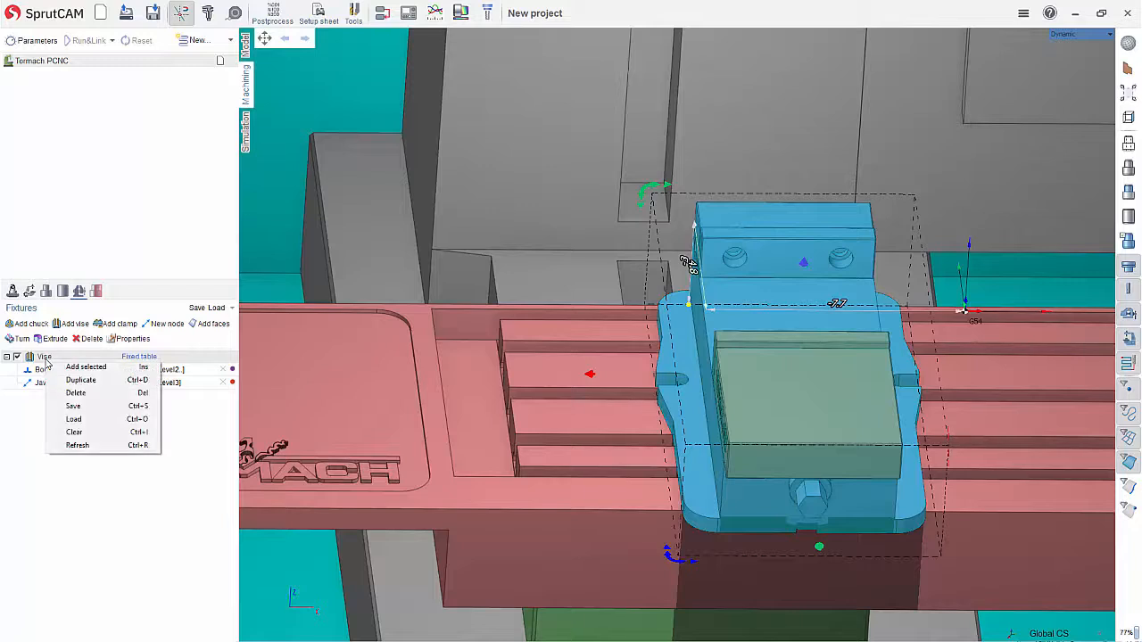
left_click(74, 405)
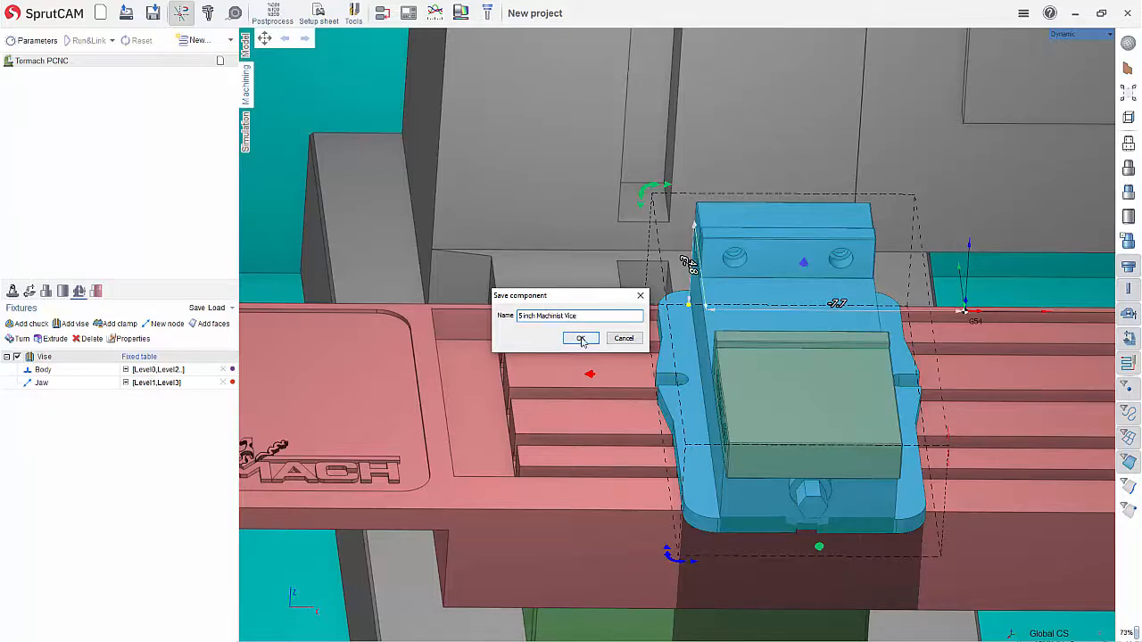
left_click(580, 340)
Check the loadable fixtures for the saved vise and start a new project without saving the current one
left_click(230, 307)
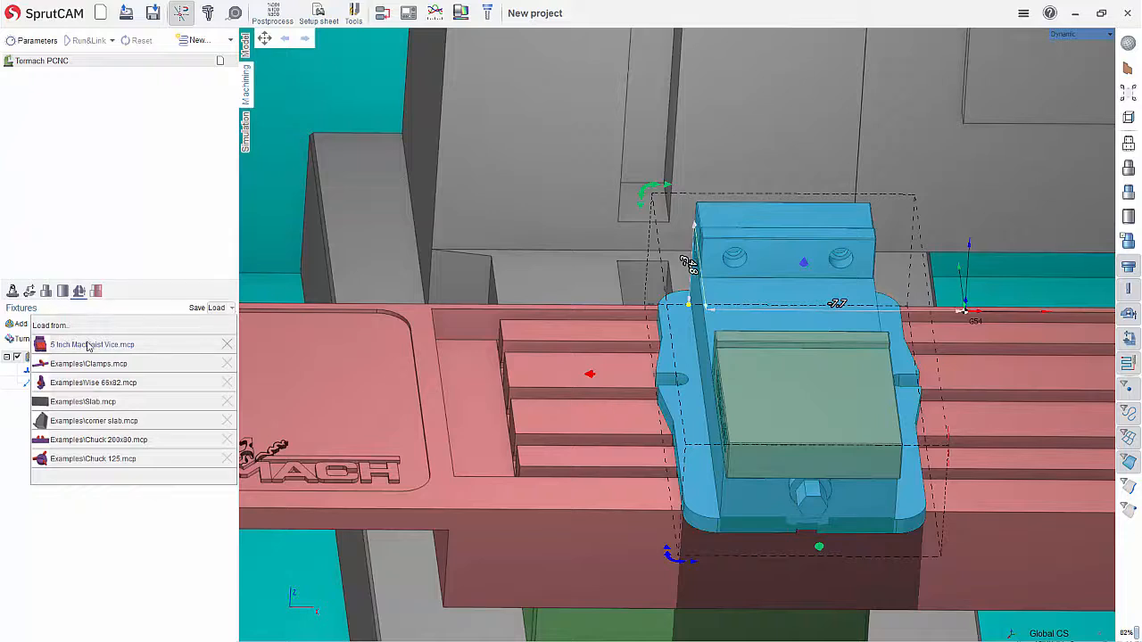
left_click(125, 346)
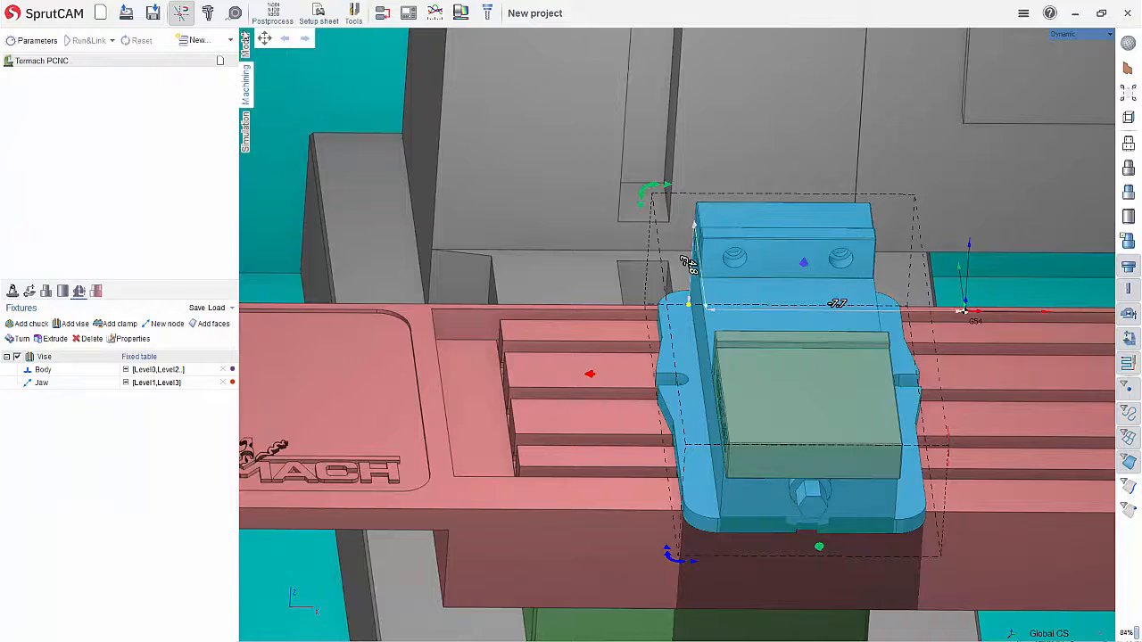
left_click(109, 15)
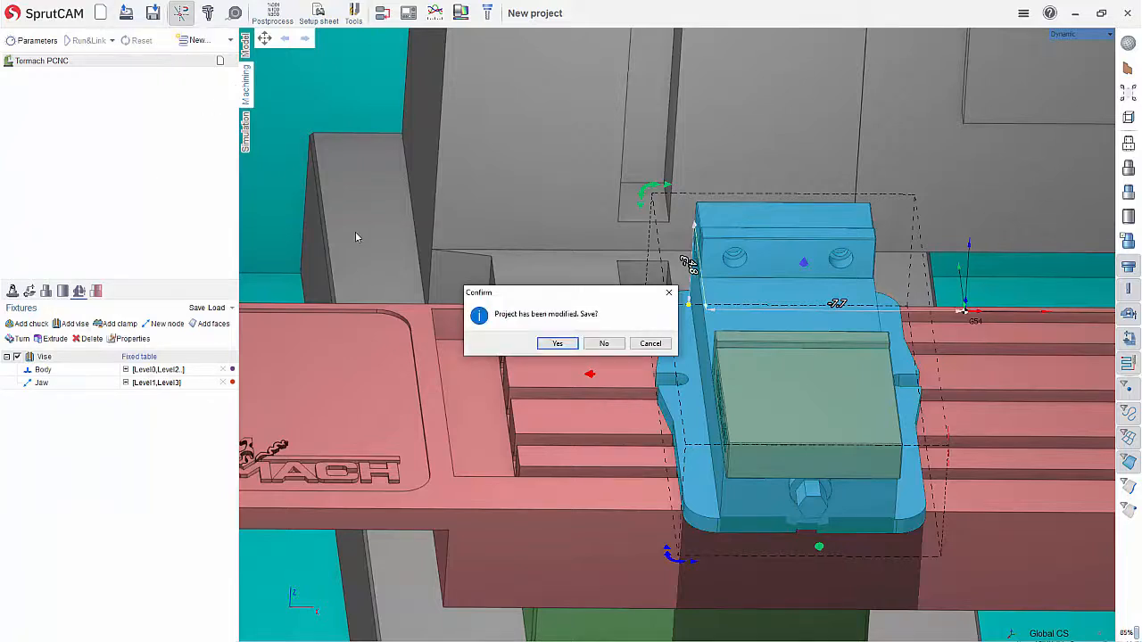
left_click(601, 344)
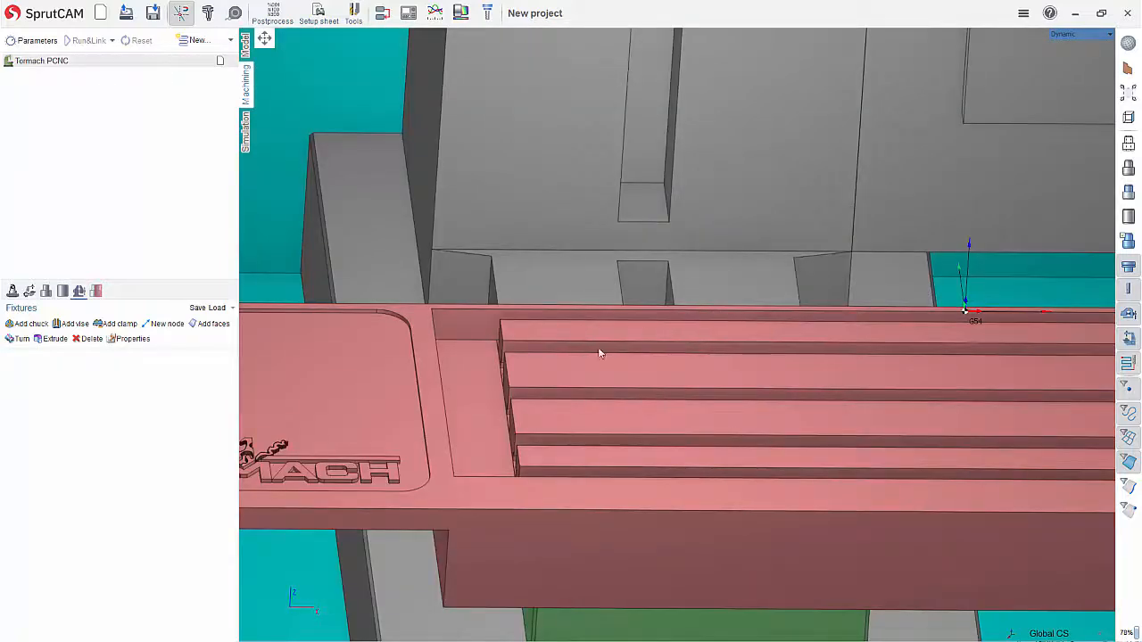
Load the saved "5 inch Machinist Vice.mcp" component into the new project's fixtures
scroll(599, 349, "down", 4)
scroll(473, 339, "down", 3)
scroll(773, 314, "up", 2)
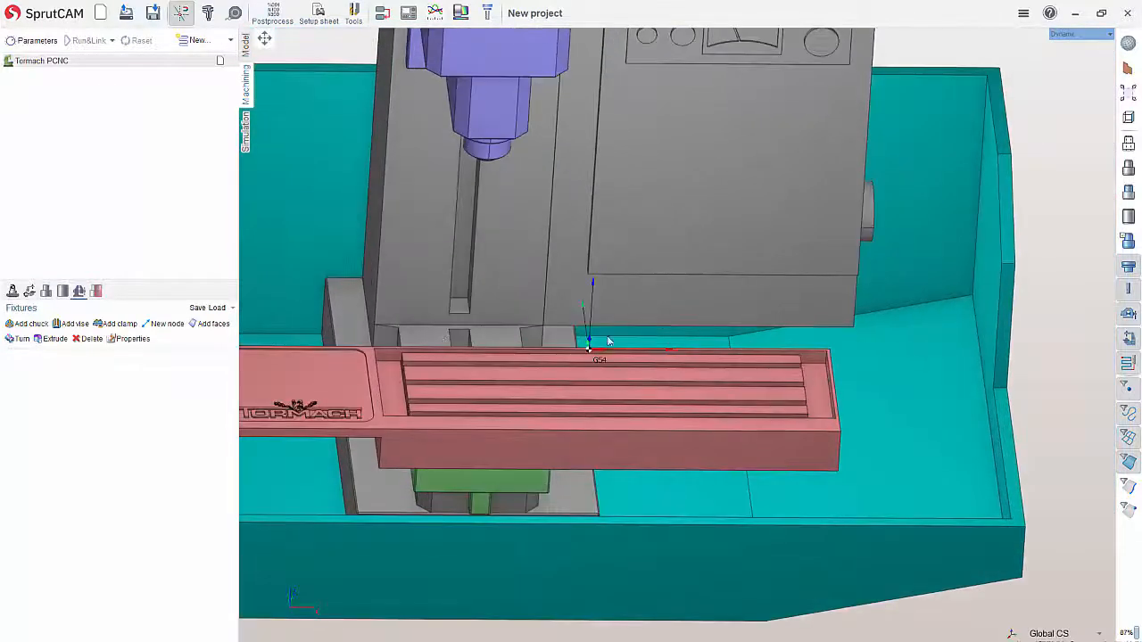
left_click(229, 309)
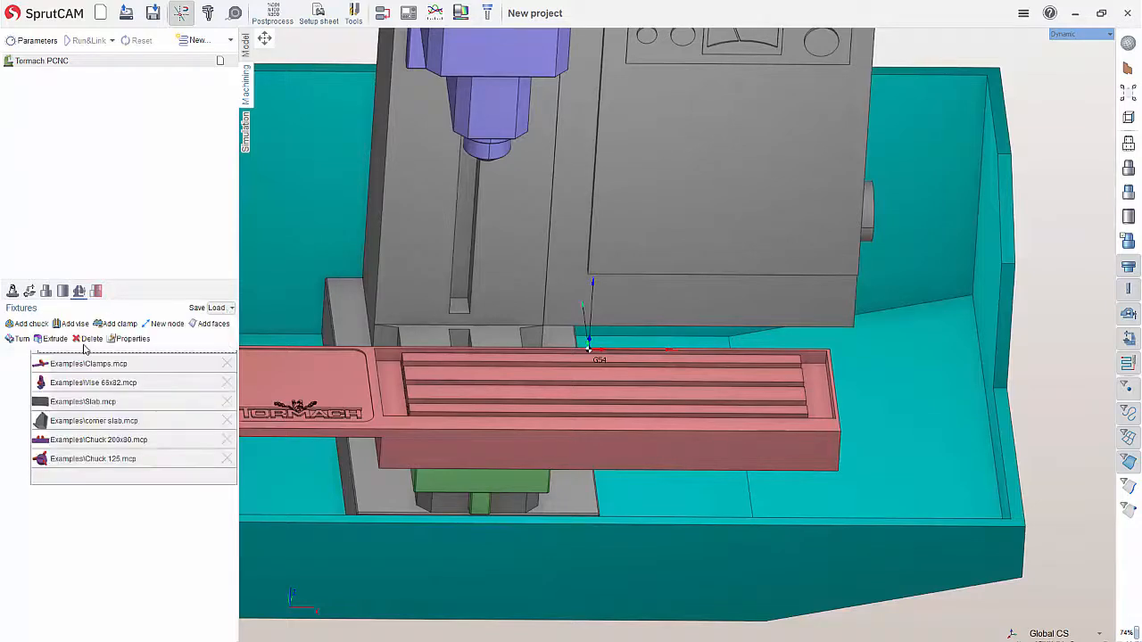
left_click(149, 338)
left_click(733, 343)
middle_click_drag(733, 342, 484, 388)
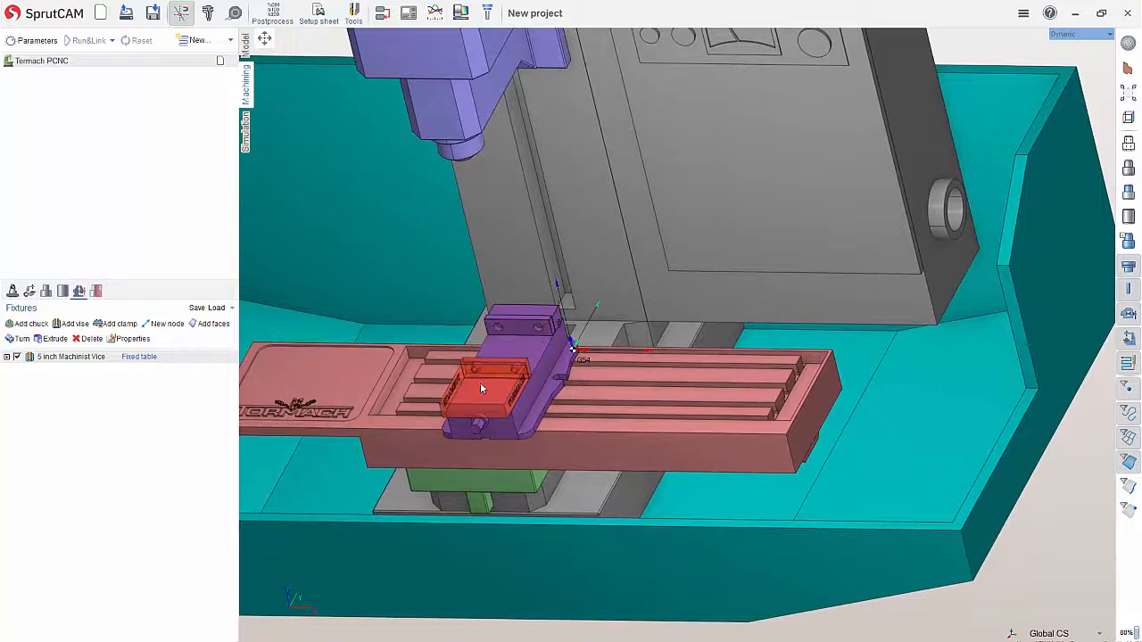
Load a second copy of the 5 inch Machinist Vice and move it along the table in positive X, beside the first
left_click(229, 308)
left_click(89, 344)
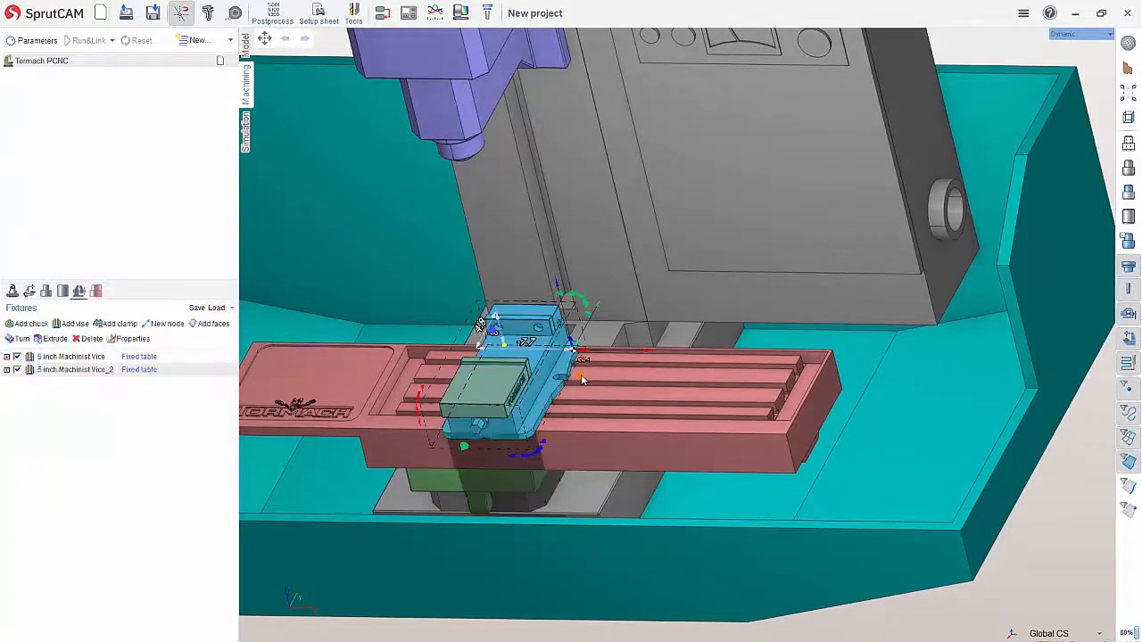
left_click_drag(725, 380, 743, 384)
left_click(922, 395)
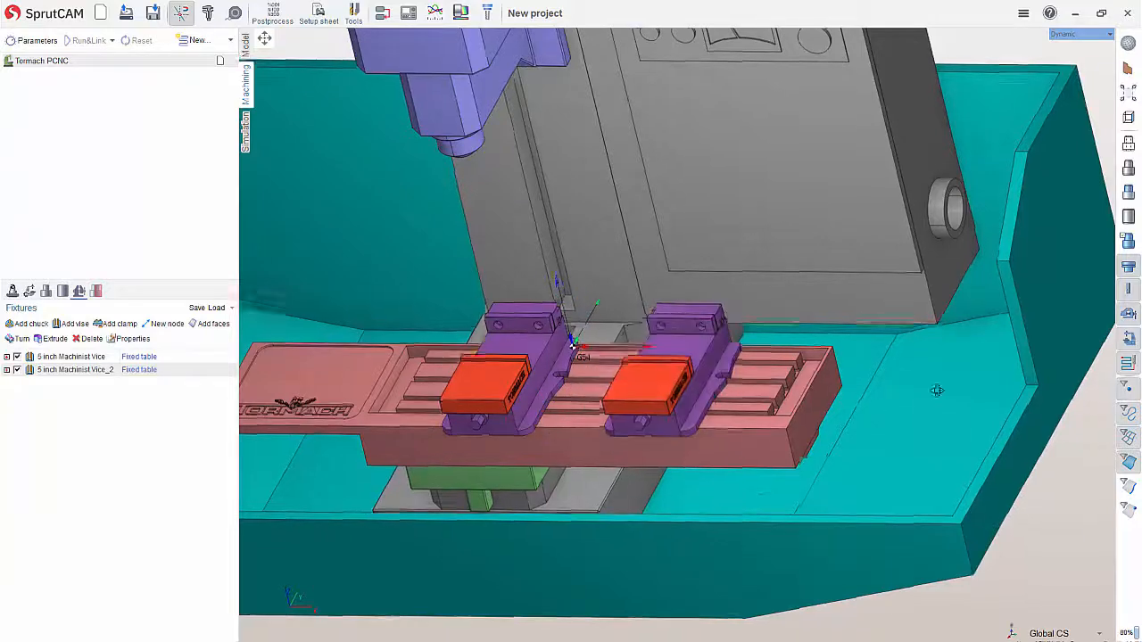
middle_click_drag(934, 391, 640, 364)
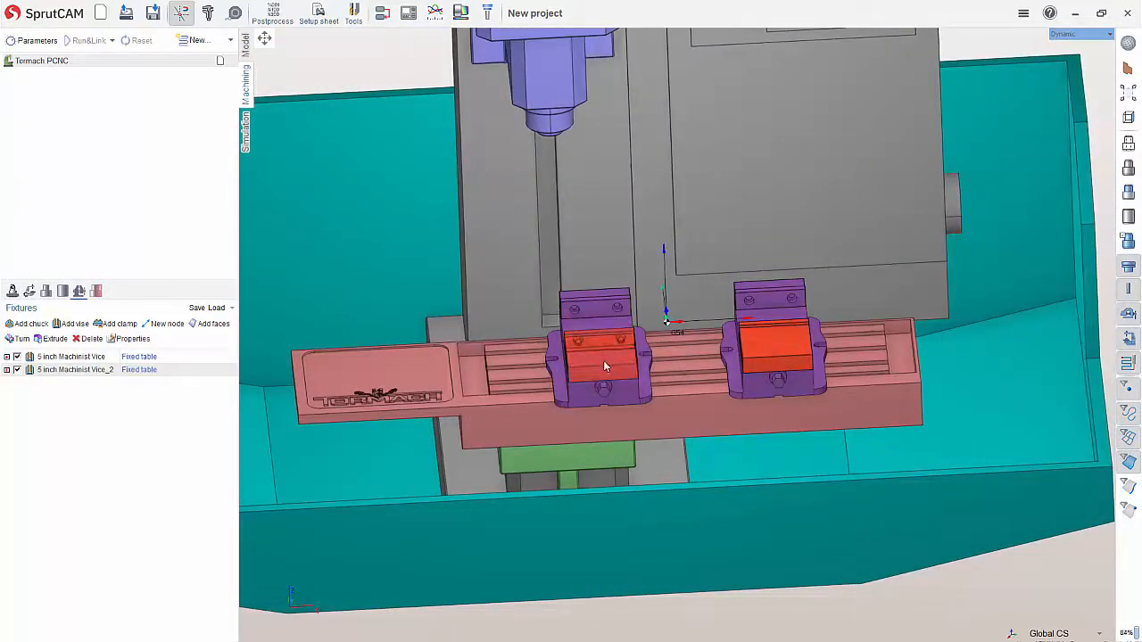